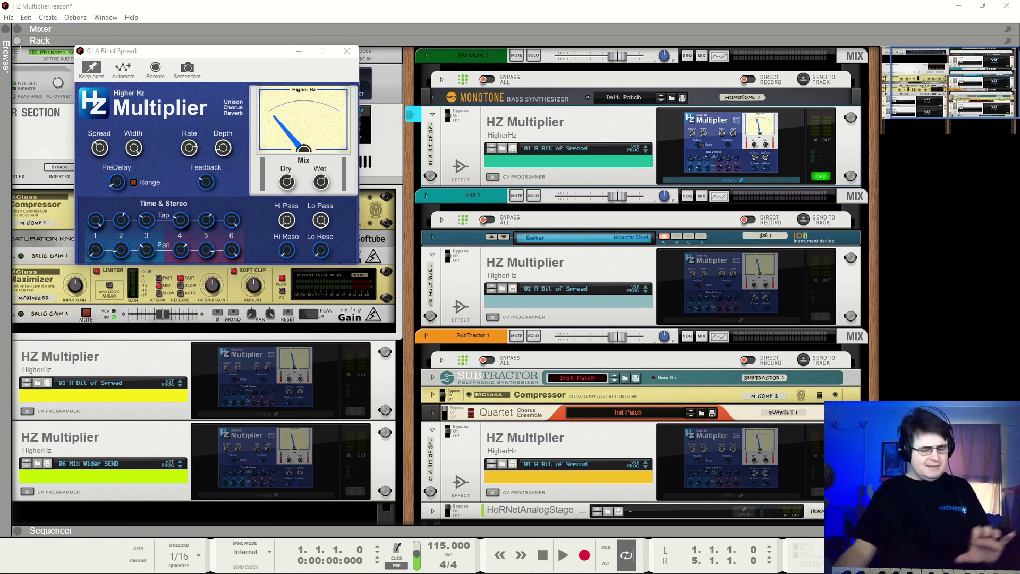
# Move the HZ Multiplier window clear of the rack, then compare the Monotone bass with the effect switched on and off.
pyautogui.moveTo(208, 53); pyautogui.dragTo(216, 57)
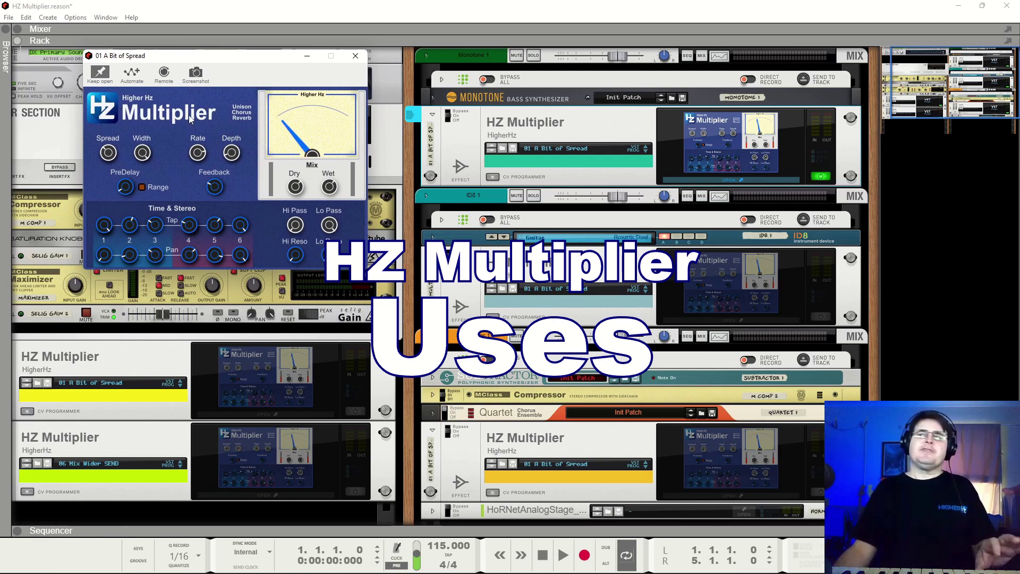
pyautogui.moveTo(169, 58); pyautogui.dragTo(128, 36)
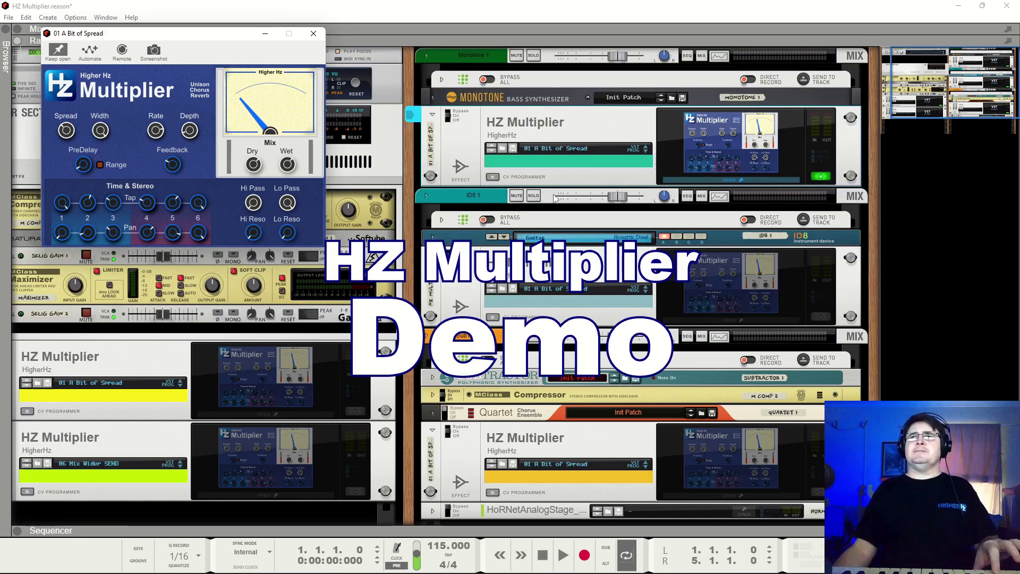
pyautogui.click(821, 178)
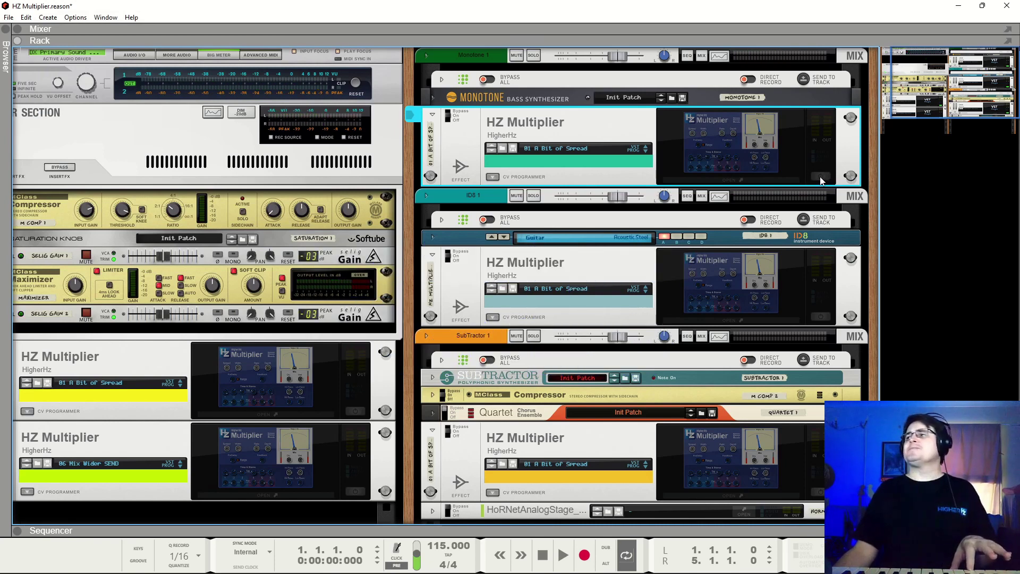
pyautogui.click(821, 177)
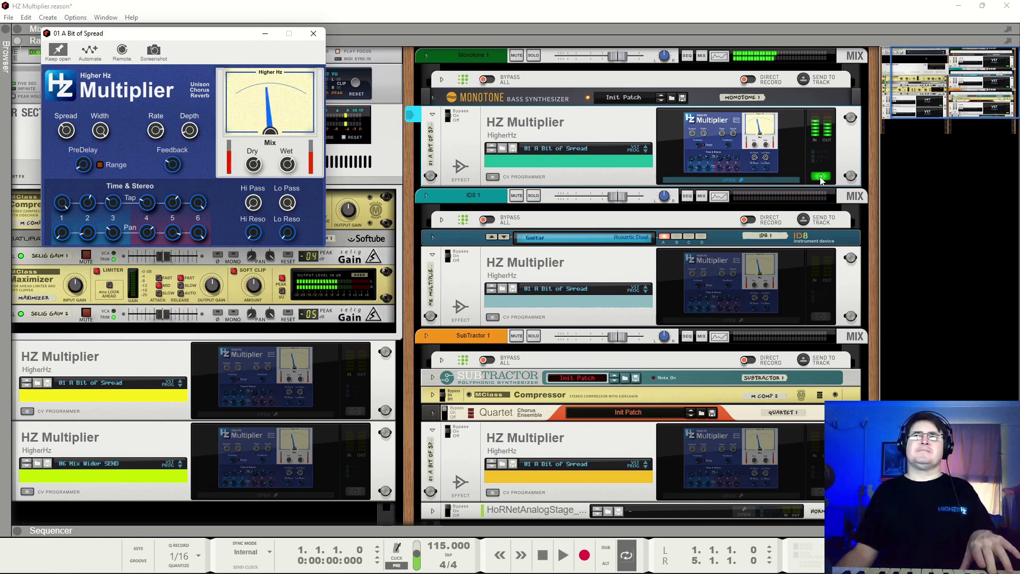
pyautogui.click(821, 177)
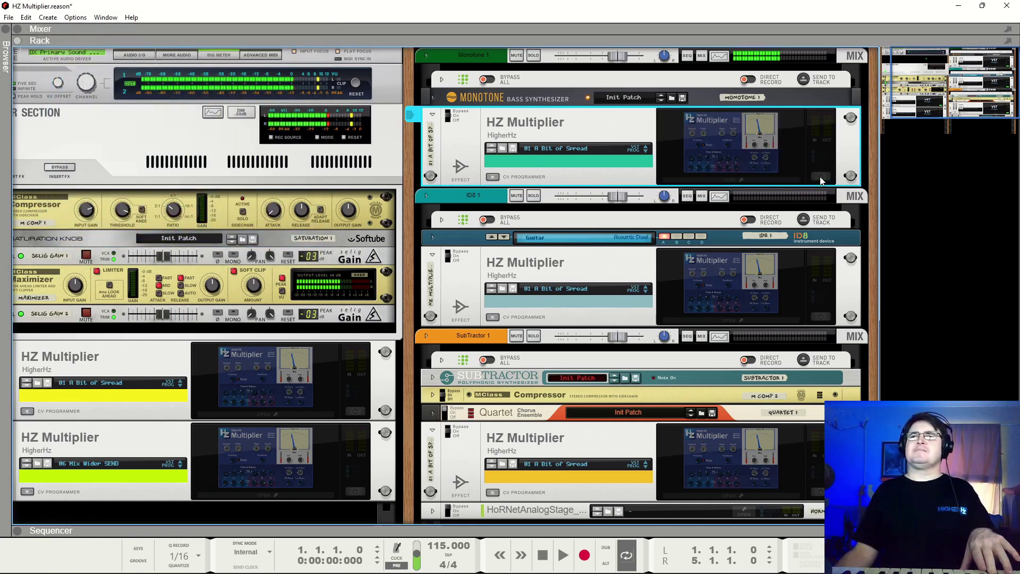
pyautogui.click(821, 177)
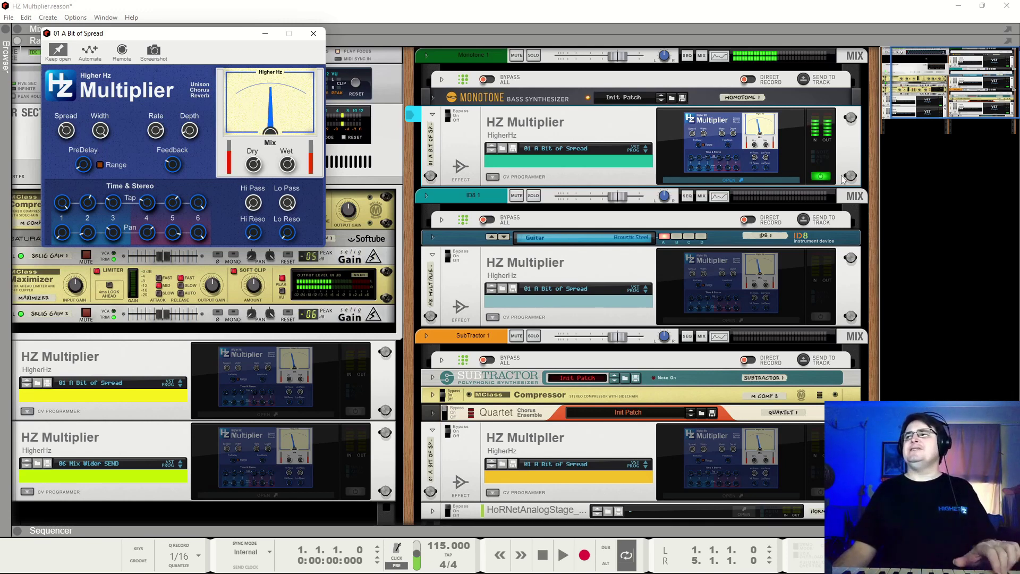
pyautogui.click(824, 179)
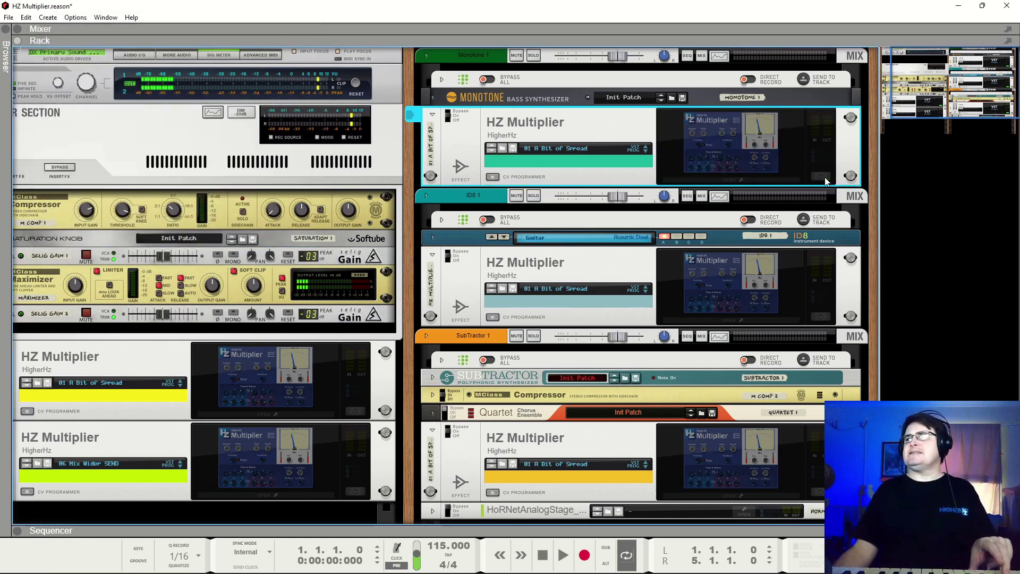
pyautogui.click(824, 179)
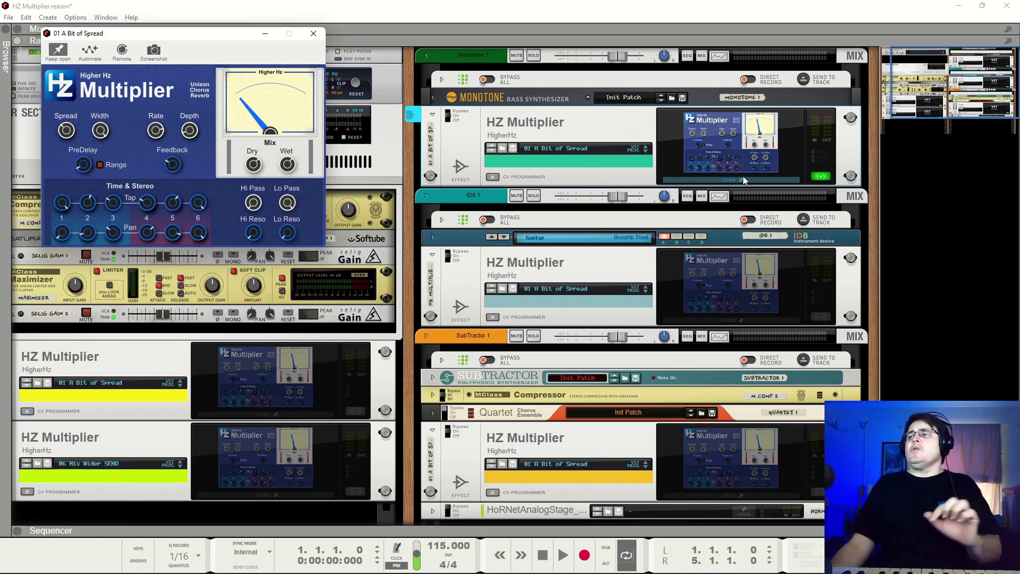
pyautogui.click(313, 34)
# Select the ID8 acoustic guitar and compare its sound with its HZ Multiplier repeatedly switched on and off.
pyautogui.click(461, 244)
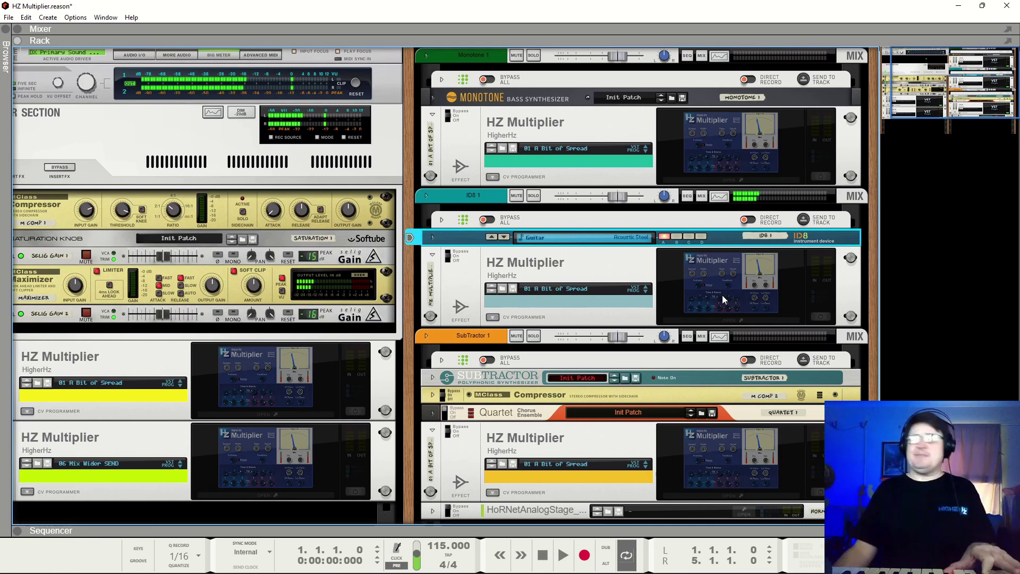
pyautogui.click(822, 321)
pyautogui.click(822, 317)
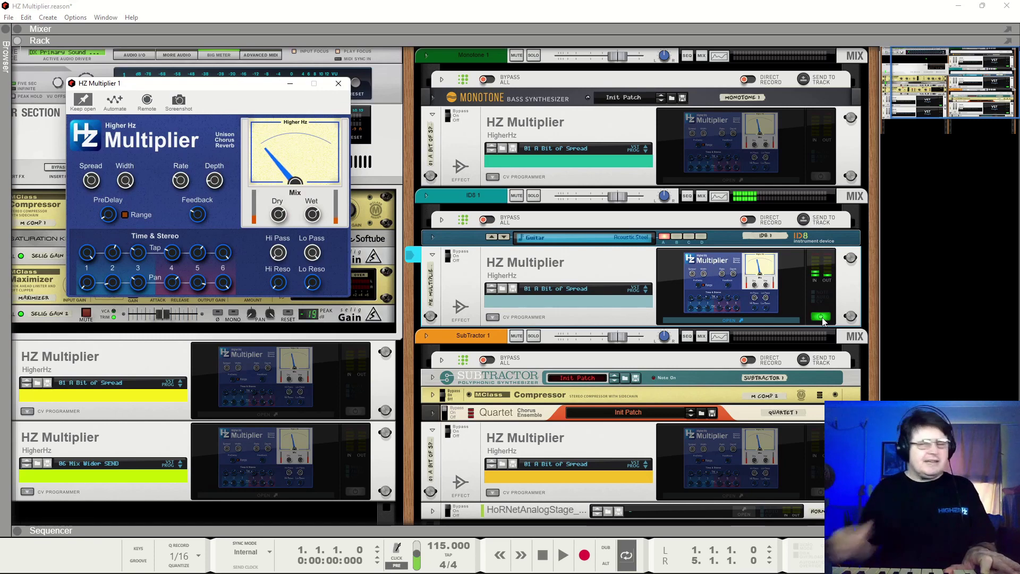
pyautogui.click(823, 322)
pyautogui.click(821, 319)
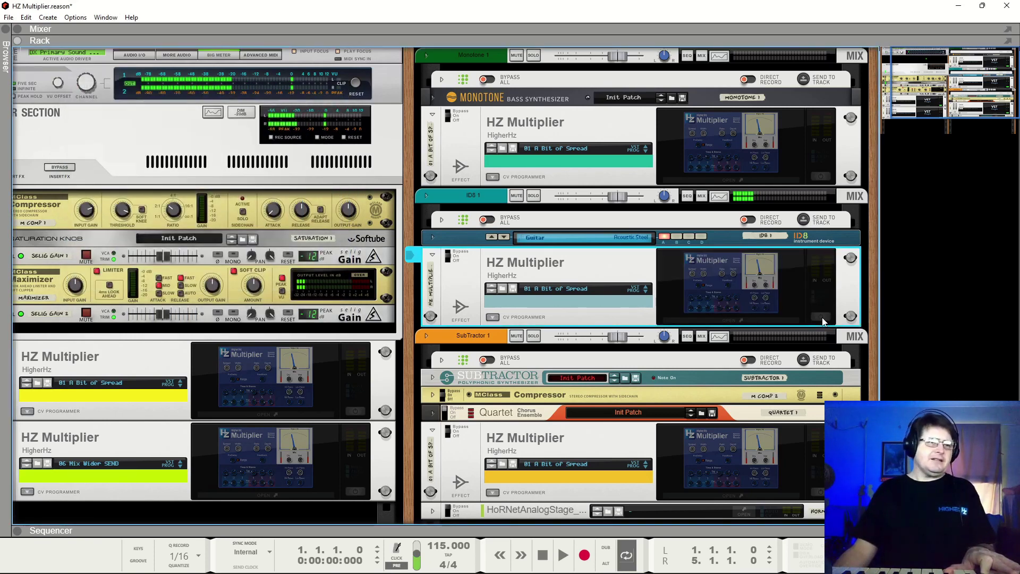
pyautogui.click(821, 319)
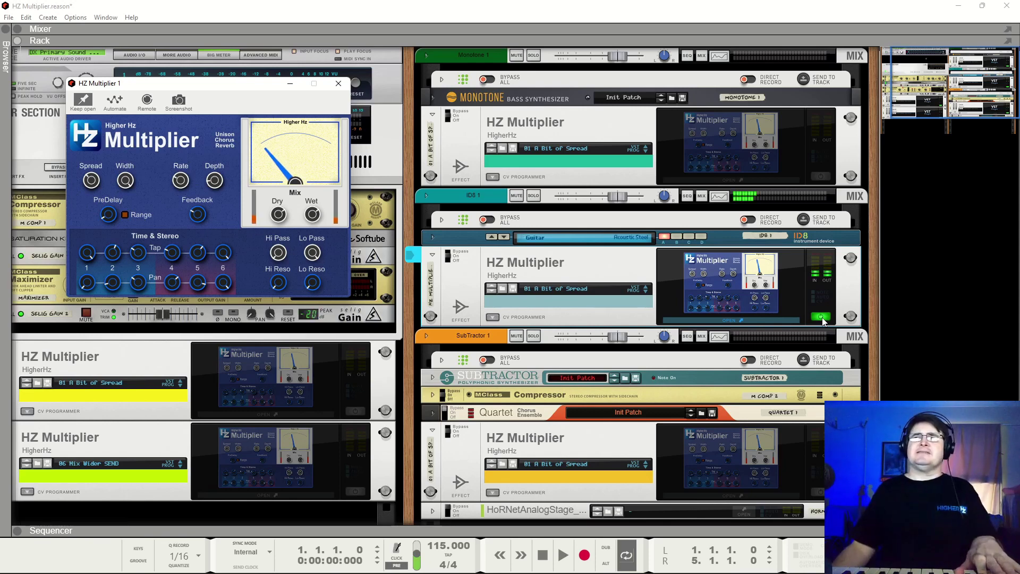
pyautogui.click(822, 318)
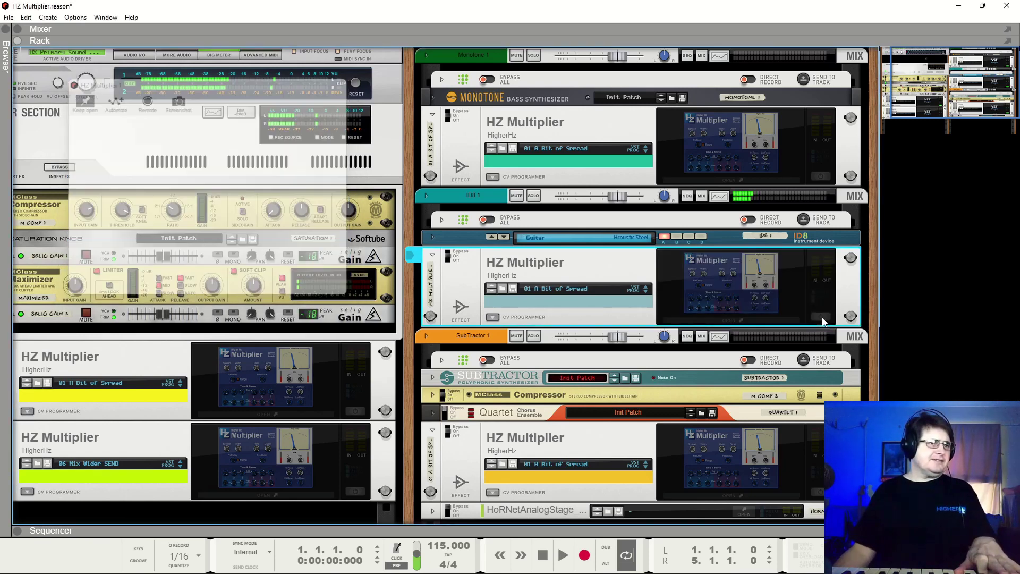
pyautogui.click(821, 319)
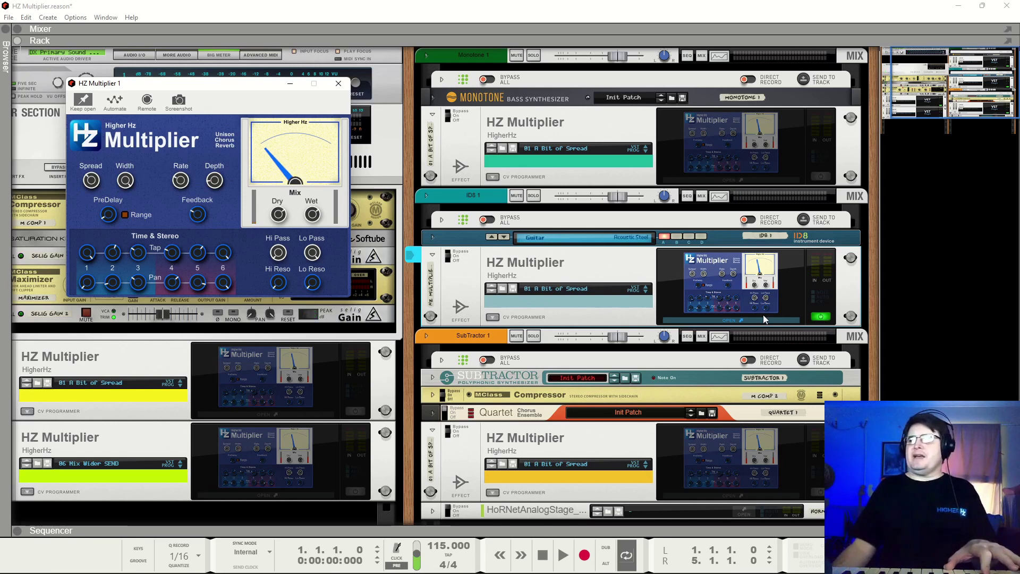
pyautogui.click(825, 317)
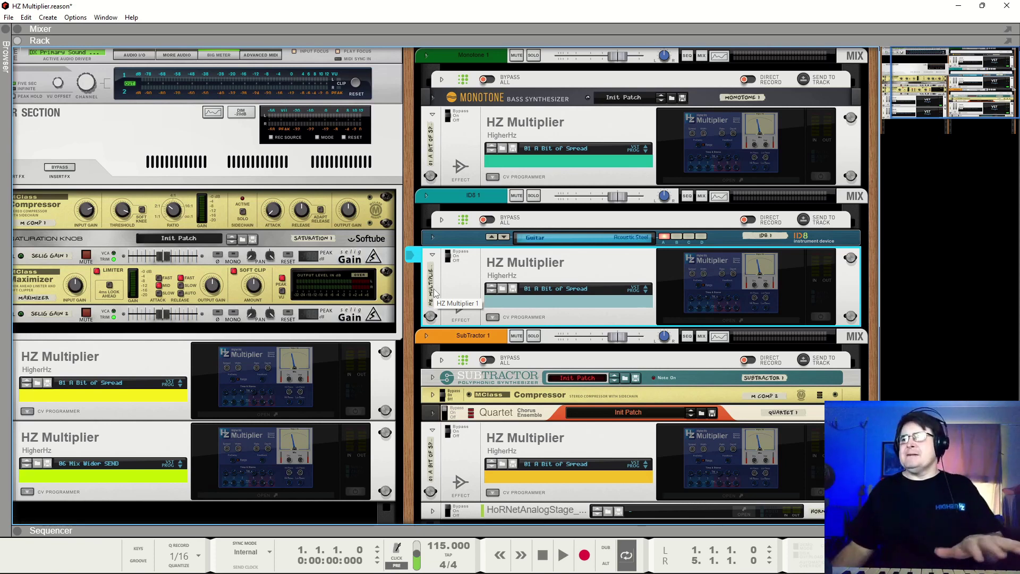
pyautogui.click(822, 318)
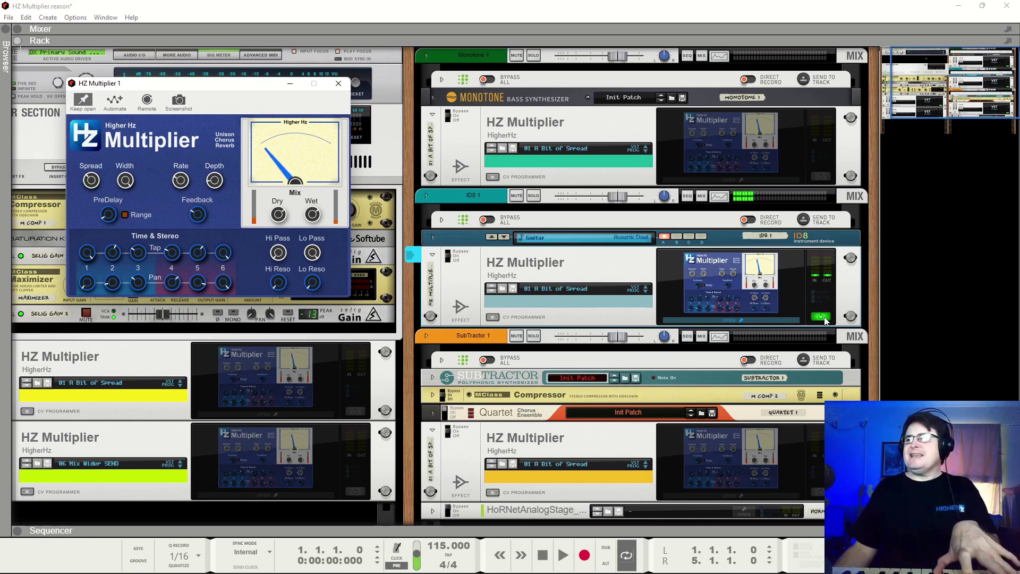
pyautogui.click(822, 318)
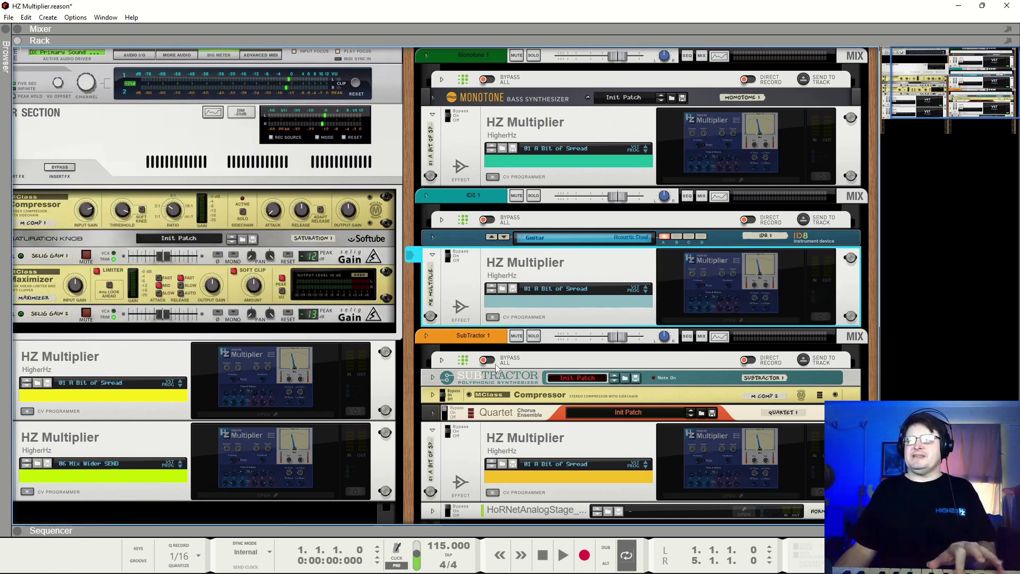
# Select the SubTractor synth for playing, unfold the Quartet Chorus Ensemble in its chain and switch the Quartet on.
pyautogui.click(419, 376)
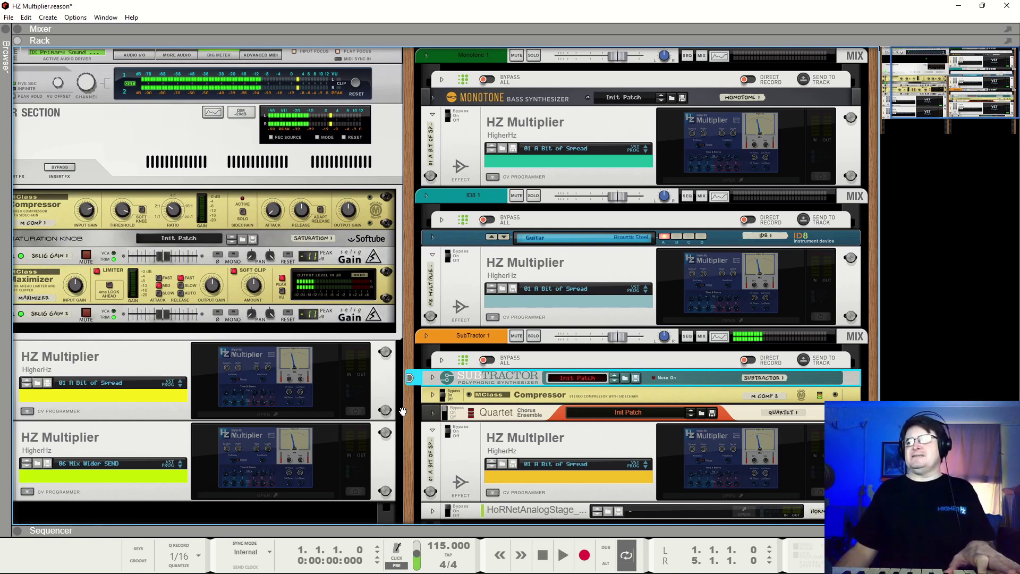
pyautogui.click(446, 413)
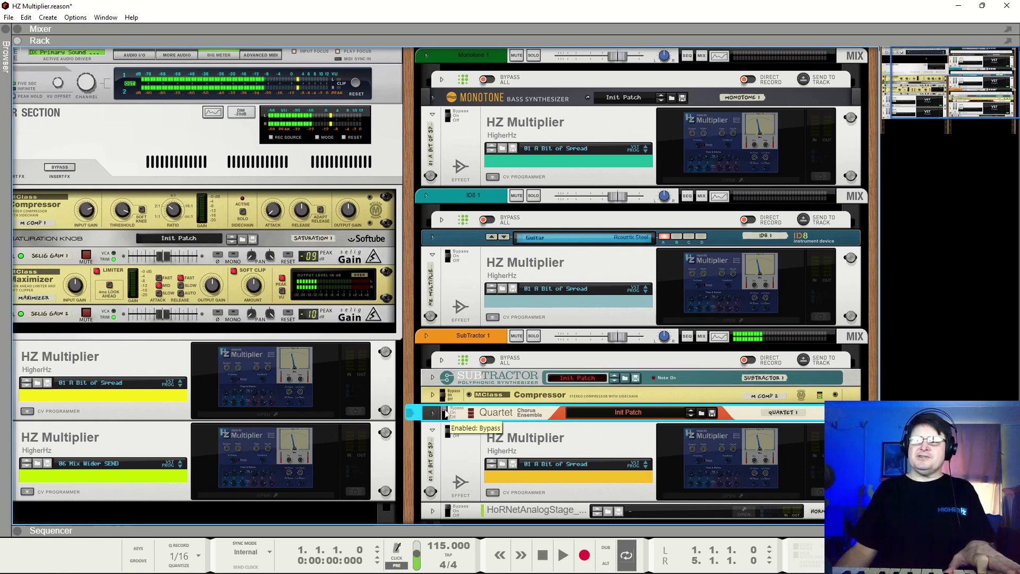
pyautogui.click(432, 413)
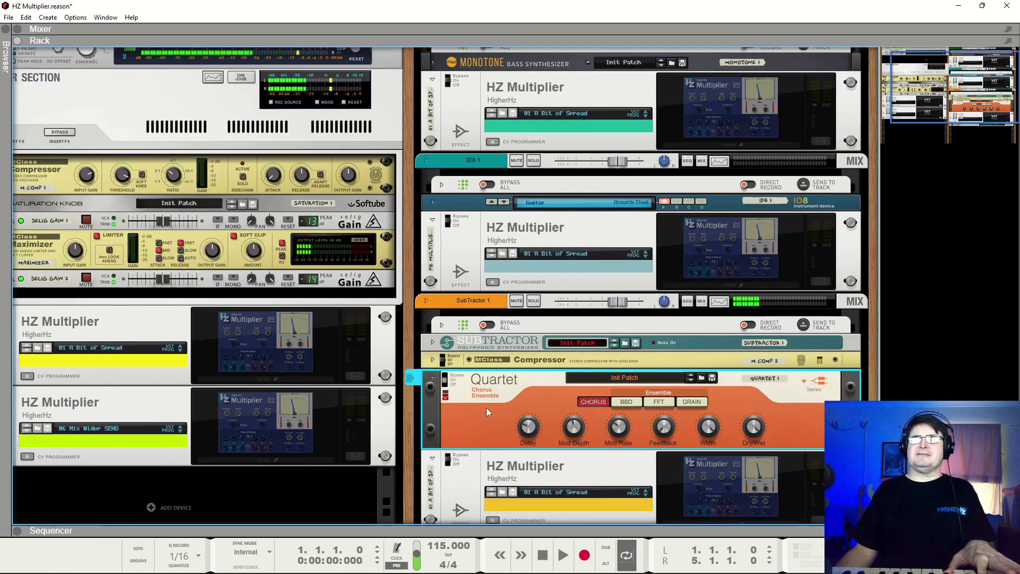
pyautogui.scroll(-2, 486, 408)
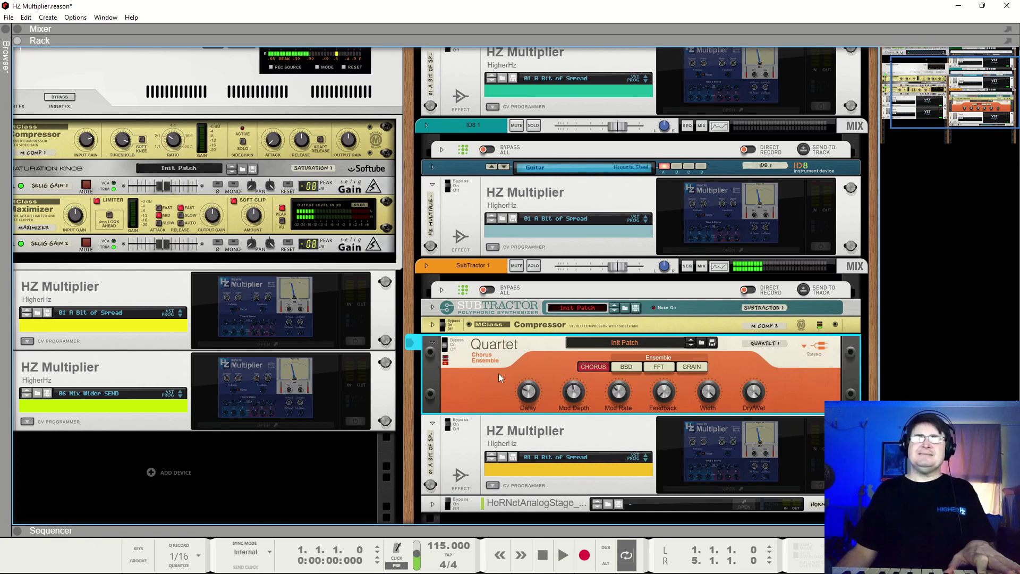
pyautogui.click(453, 346)
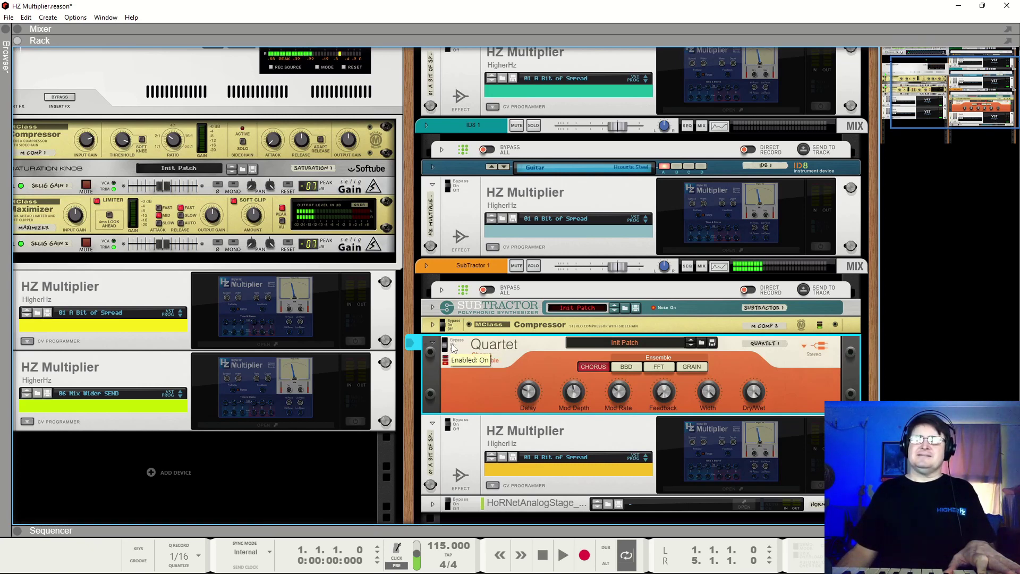
# Set the Quartet to its BBD ensemble mode and compare the SubTractor sound against bypass.
pyautogui.click(626, 367)
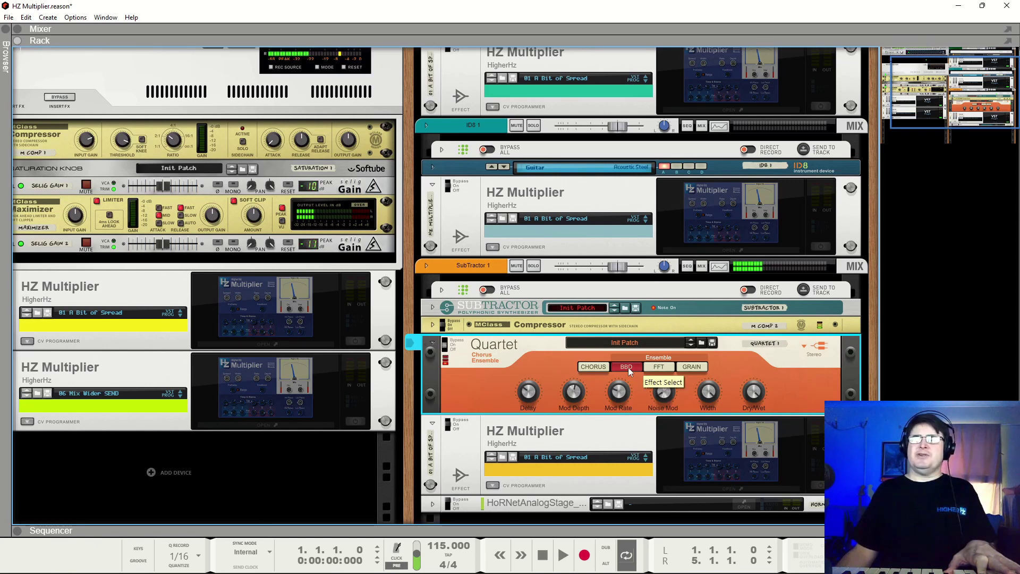
pyautogui.click(450, 343)
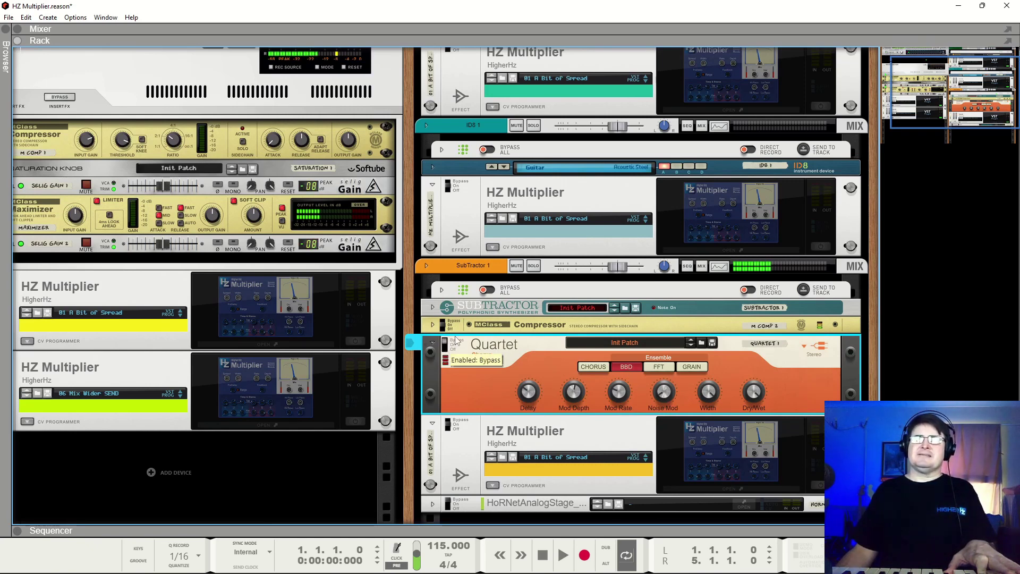
pyautogui.click(457, 345)
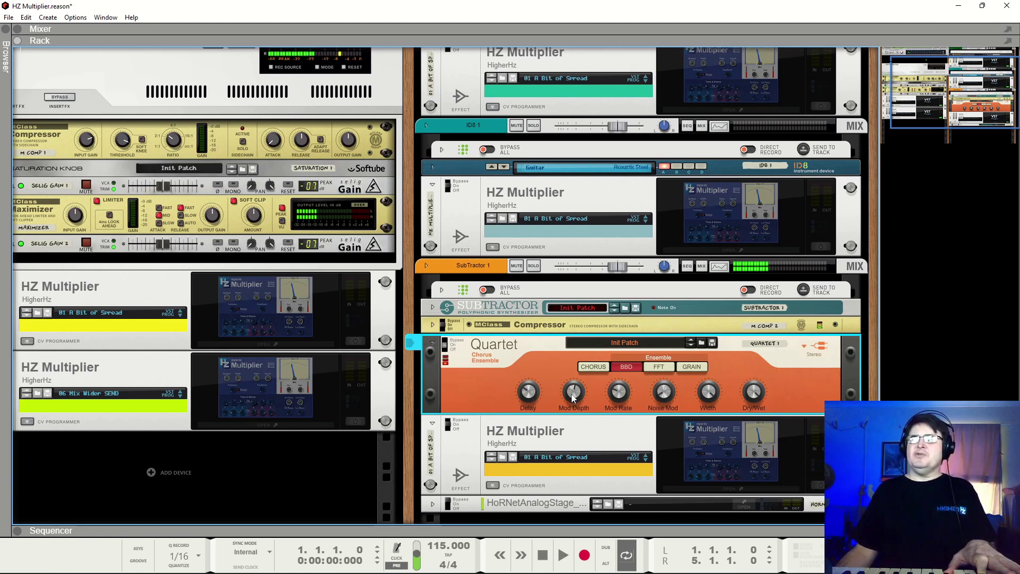
# Adjust the Quartet's BBD modulation rate and set its modulation depth to 69.9 %.
pyautogui.moveTo(577, 384)
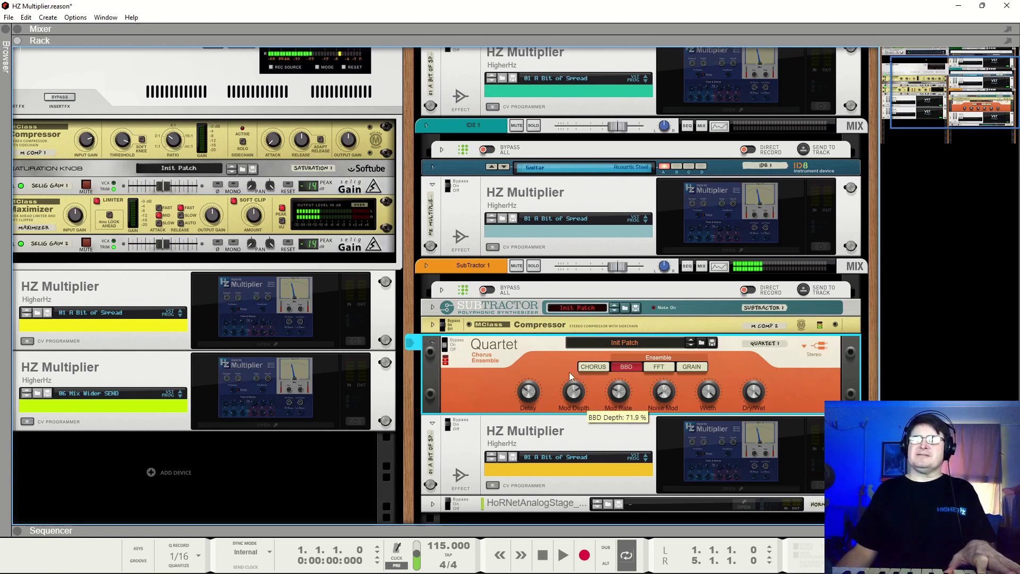
pyautogui.moveTo(618, 397)
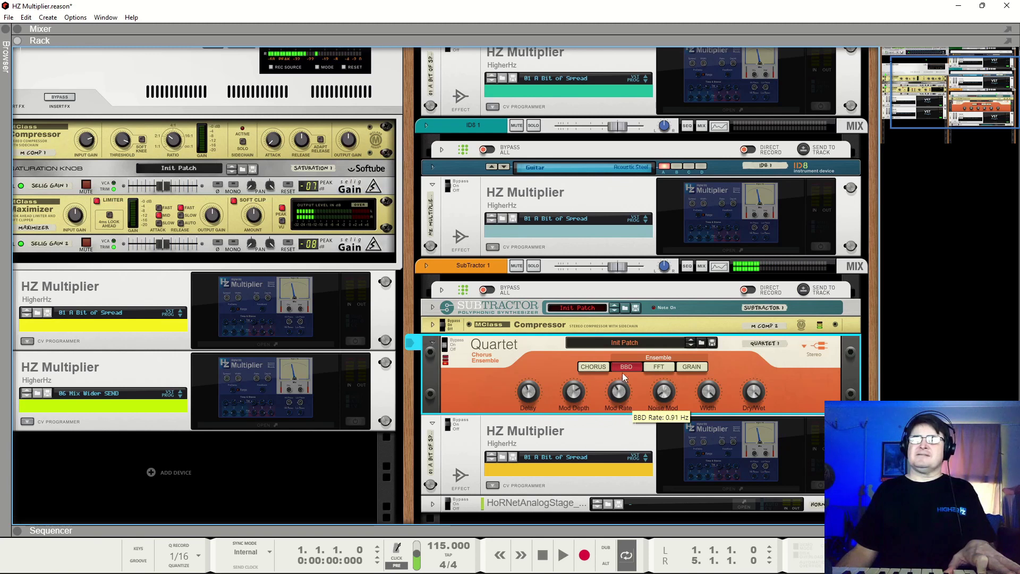
pyautogui.moveTo(623, 372); pyautogui.dragTo(620, 379)
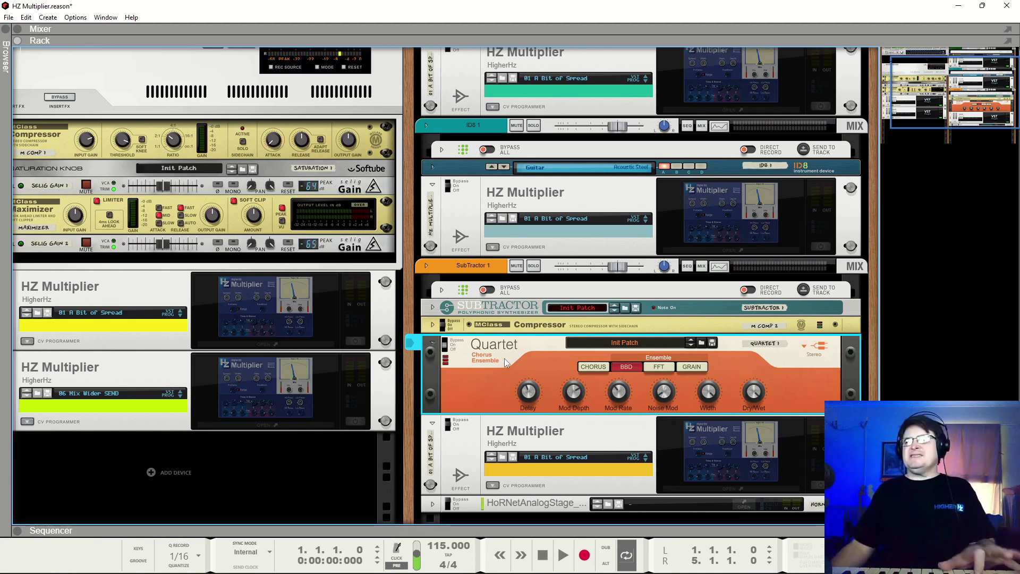
pyautogui.moveTo(579, 399)
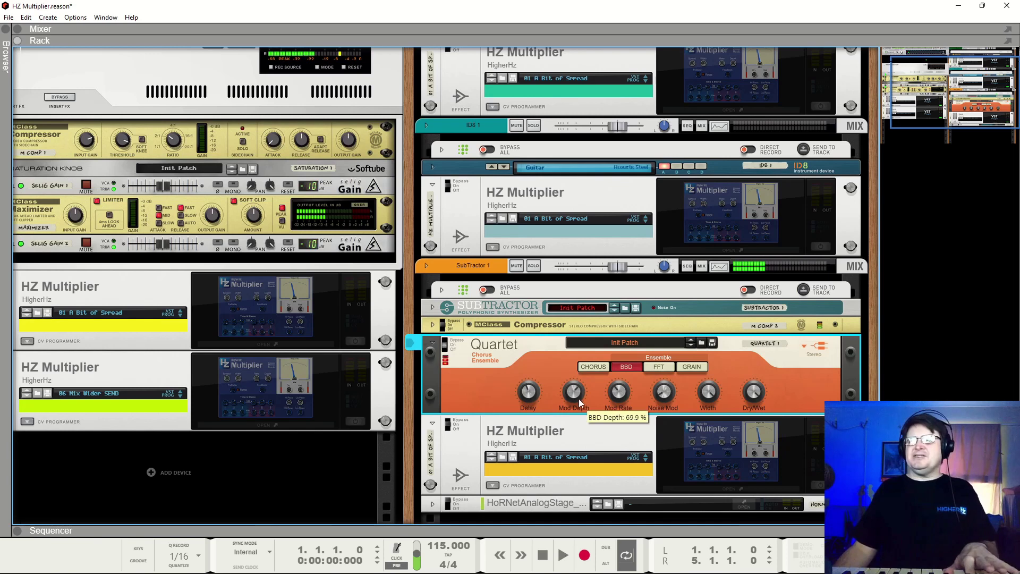
# Compare the SubTractor sound with the Quartet bypassed and switched on, and fold the Quartet device.
pyautogui.click(445, 349)
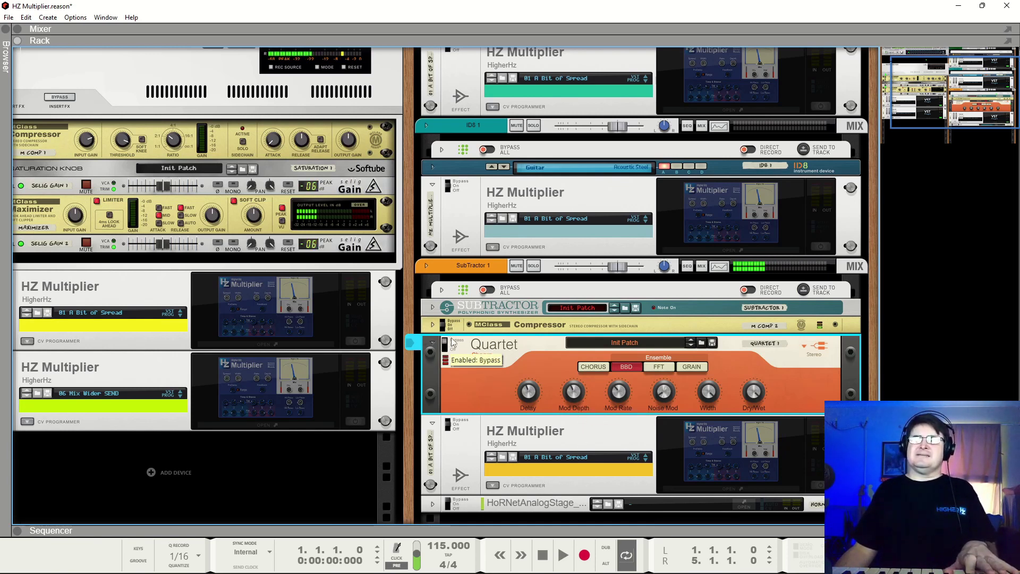
pyautogui.click(452, 347)
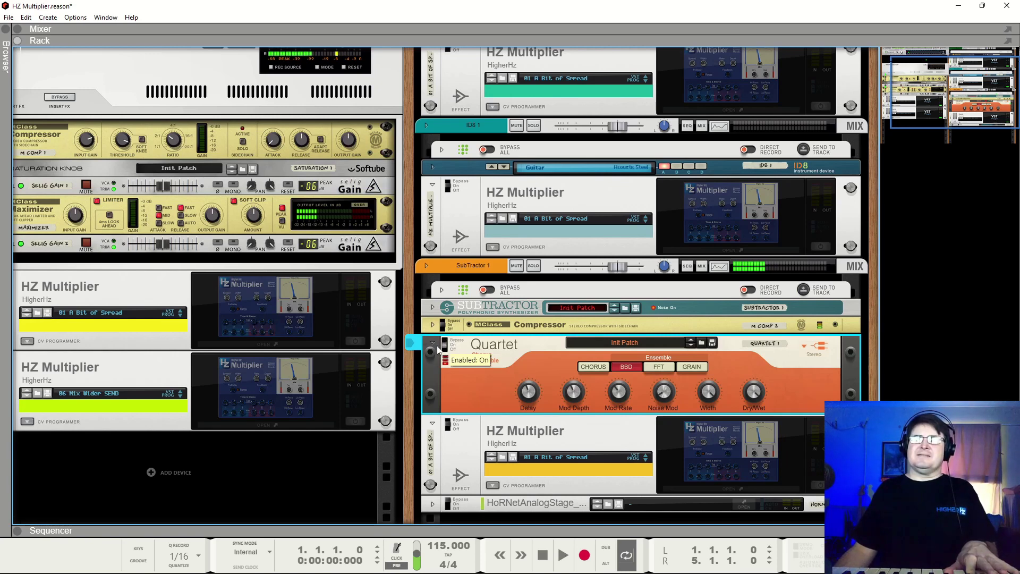
pyautogui.click(433, 344)
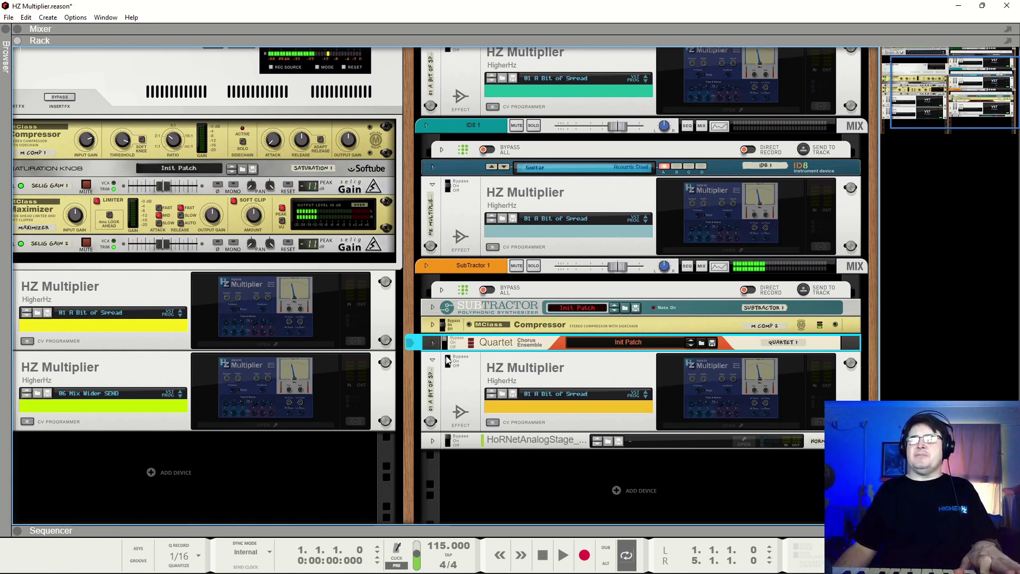
# Open the HZ Multiplier in the SubTractor chain and compare the synth with the effect on and off.
pyautogui.click(731, 393)
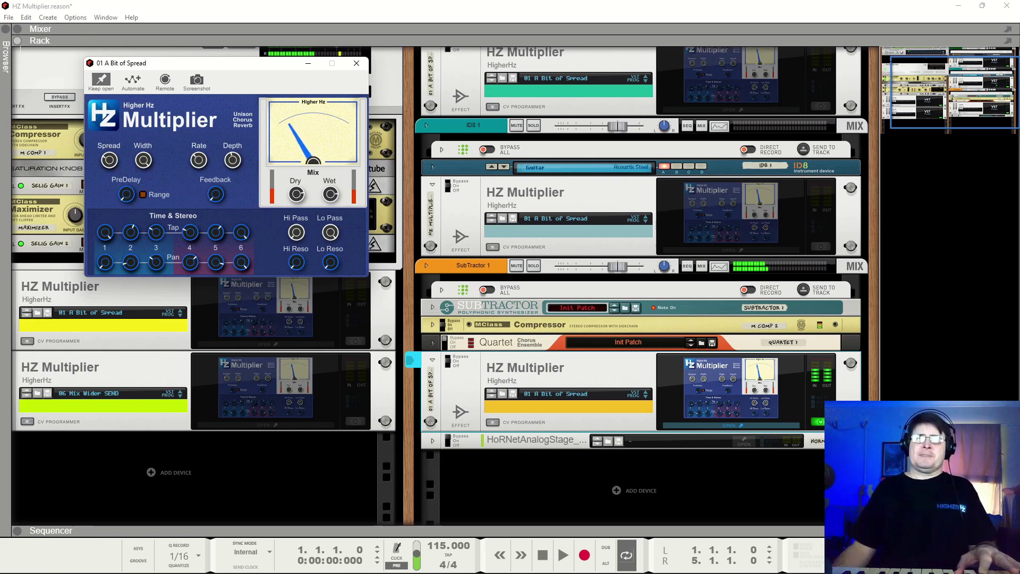
pyautogui.click(821, 422)
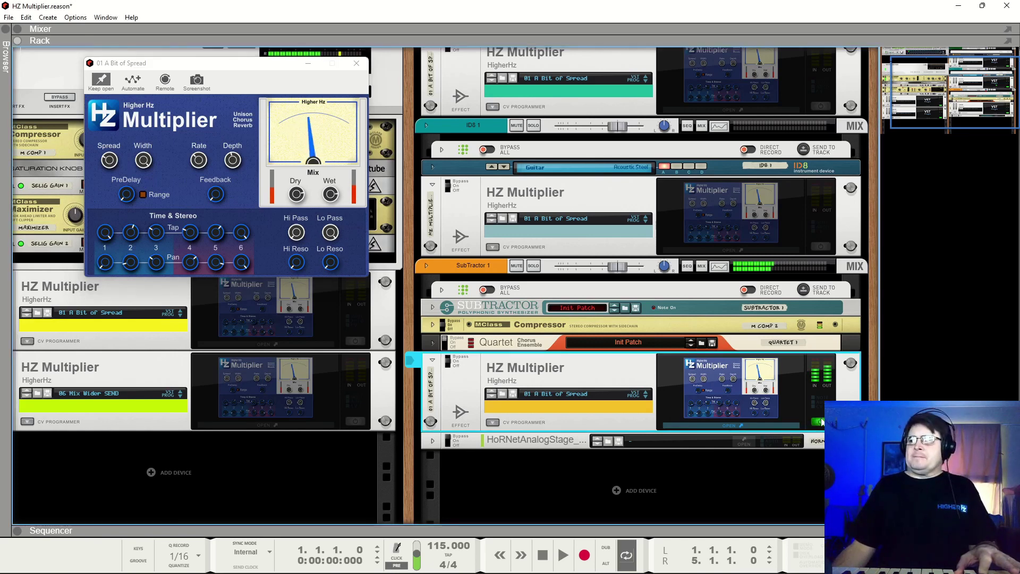
pyautogui.click(820, 422)
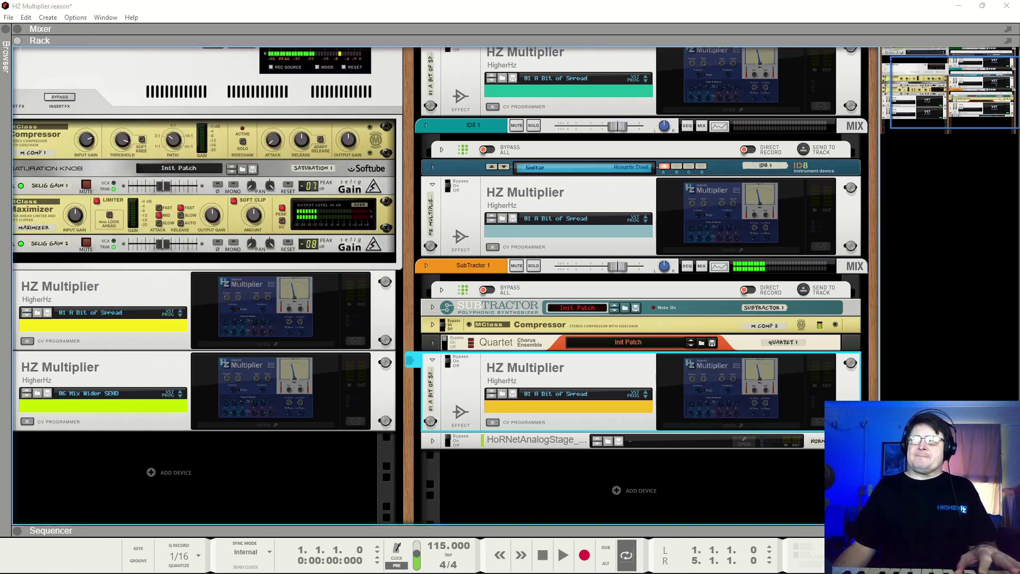
# Bypass the SubTractor's HZ Multiplier, and unfold the HoRNet Analog Stage and place its window beside the Multiplier's.
pyautogui.click(454, 367)
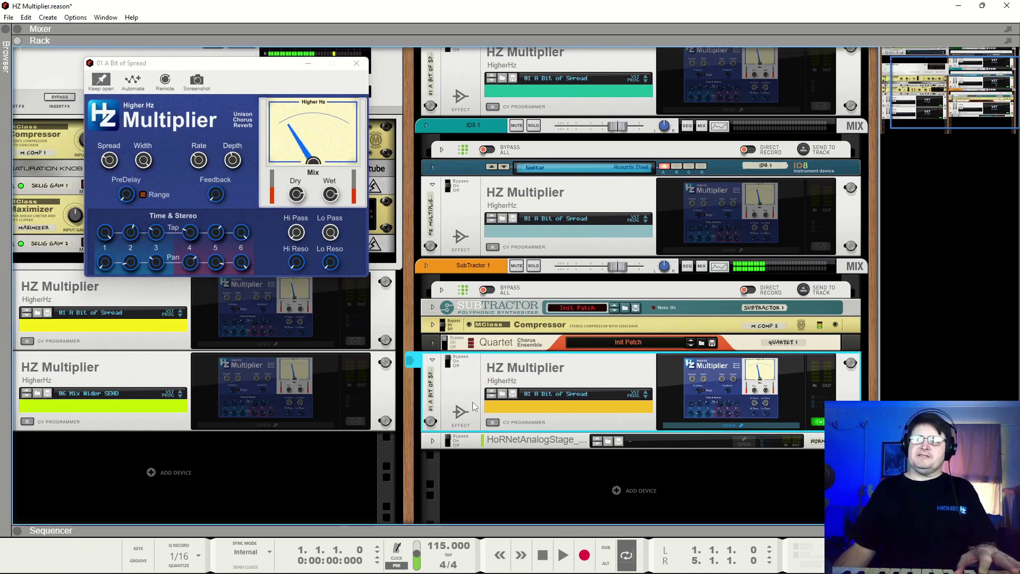
pyautogui.click(433, 441)
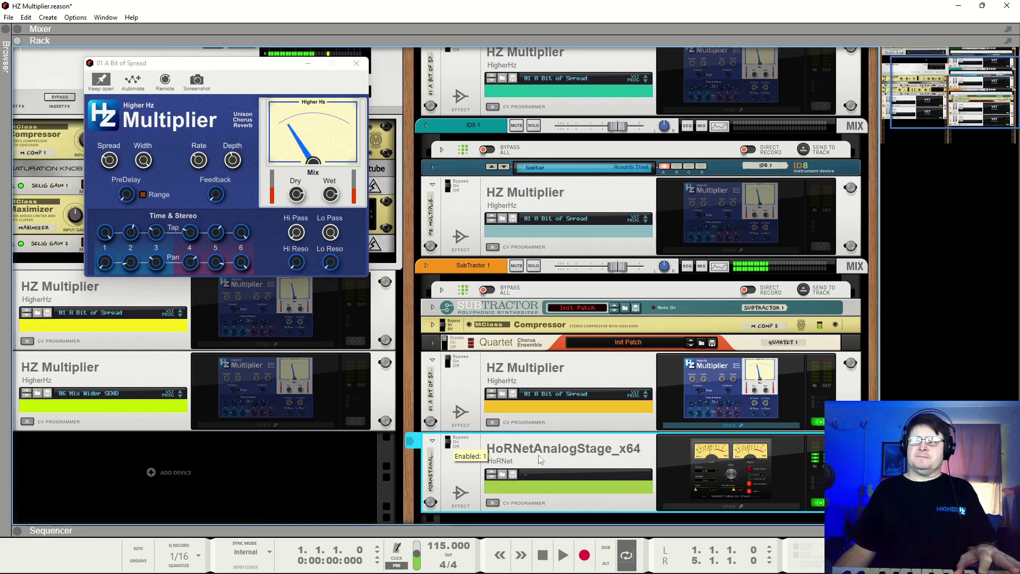
pyautogui.click(738, 471)
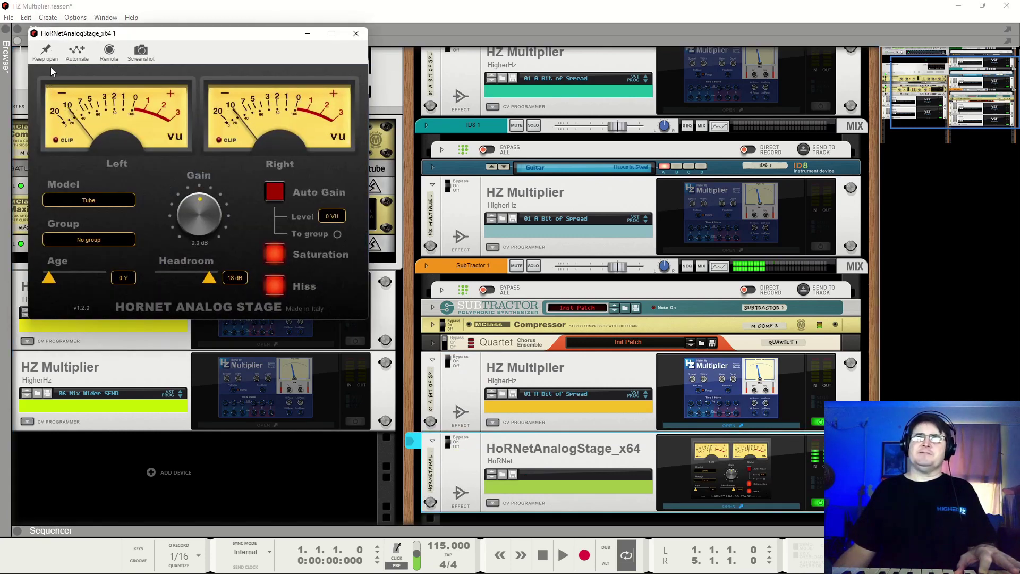
pyautogui.moveTo(119, 32); pyautogui.dragTo(471, 46)
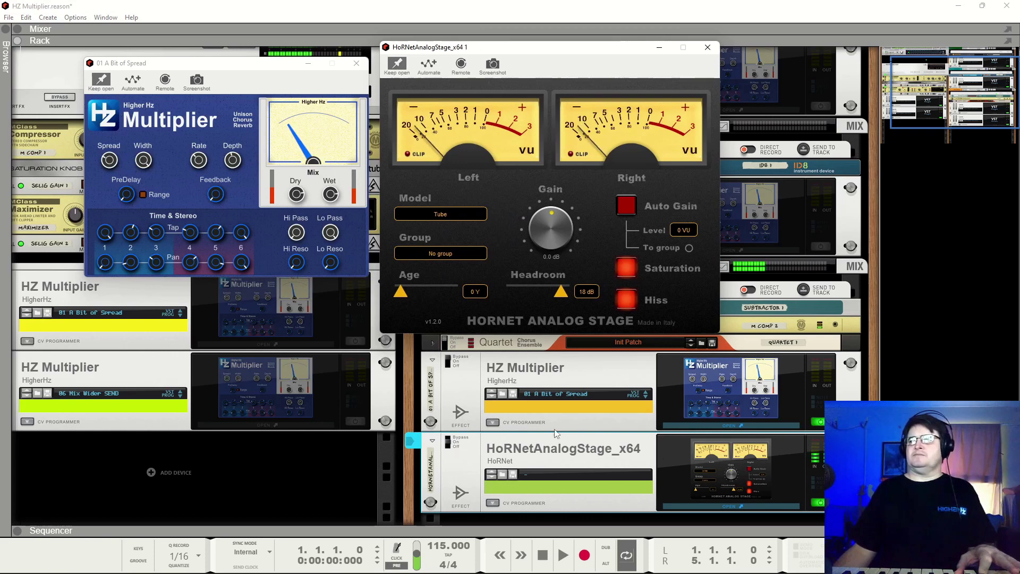
# Switch off the SubTractor's HZ Multiplier and compare the sound with the HoRNet Analog Stage on and off.
pyautogui.click(449, 364)
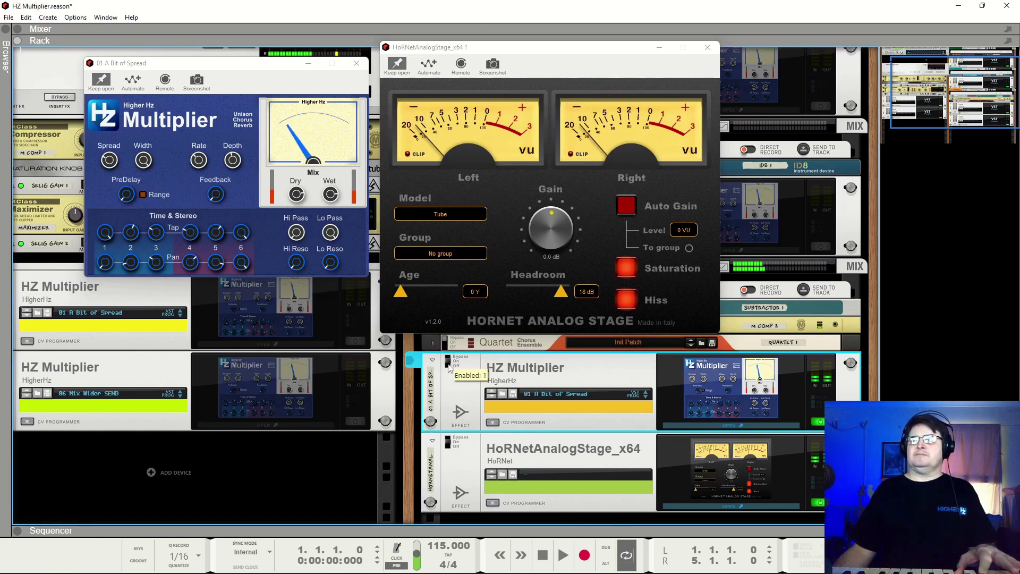
pyautogui.click(818, 422)
pyautogui.click(819, 503)
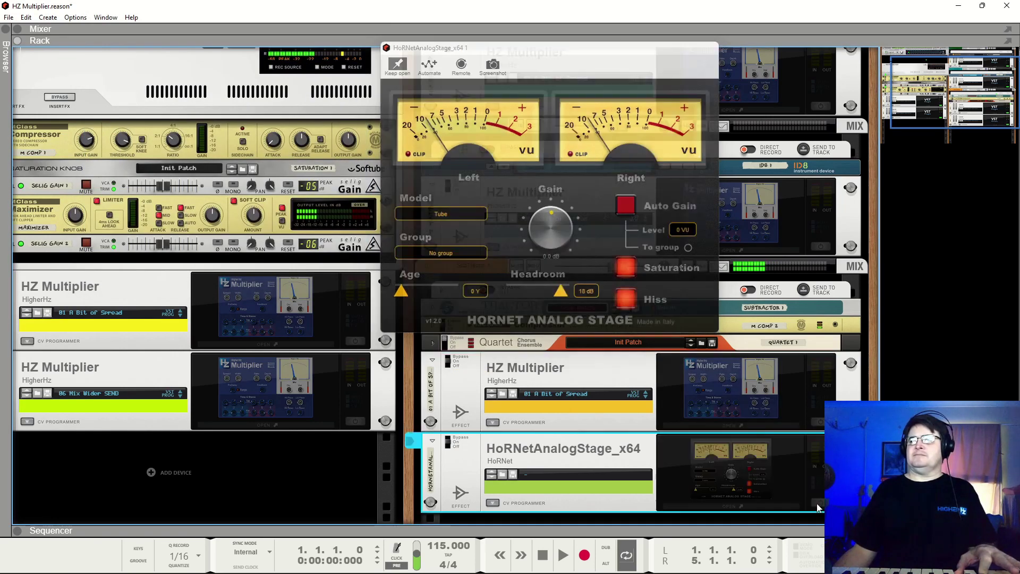
pyautogui.click(819, 505)
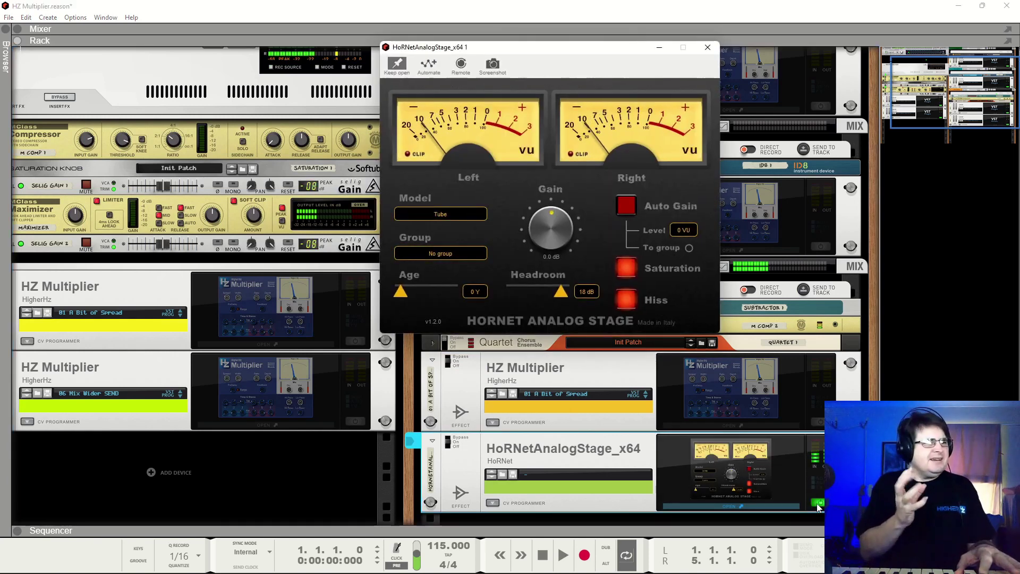
pyautogui.click(818, 503)
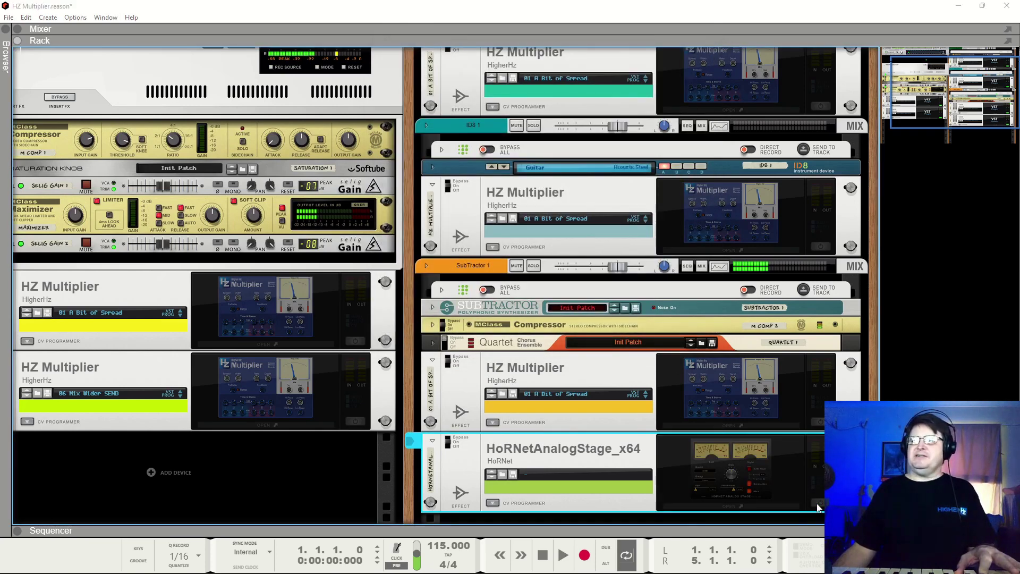
pyautogui.click(818, 504)
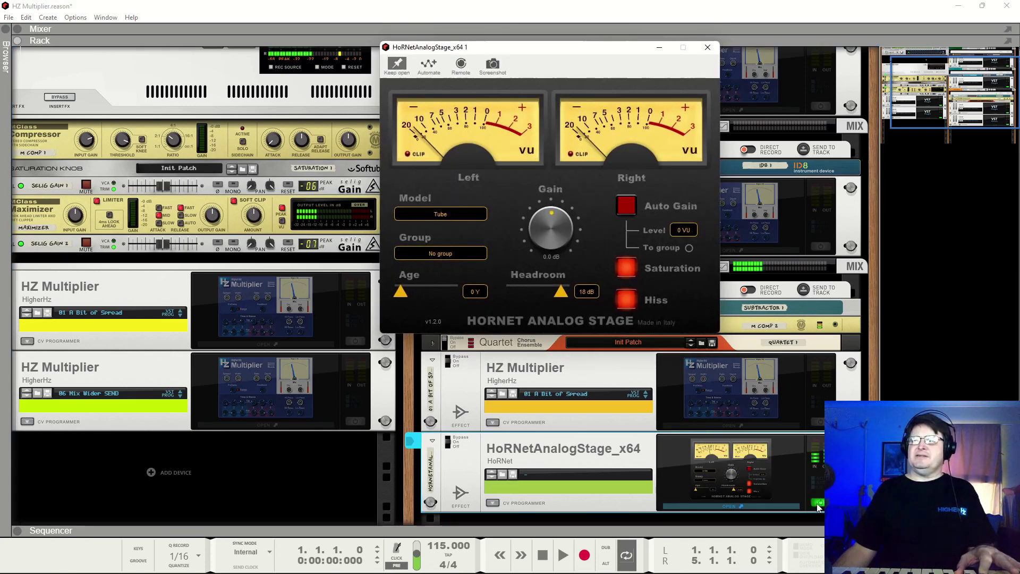
# Switch the HZ Multiplier back on and compare its sound with the HoRNet Analog Stage off and on.
pyautogui.click(818, 422)
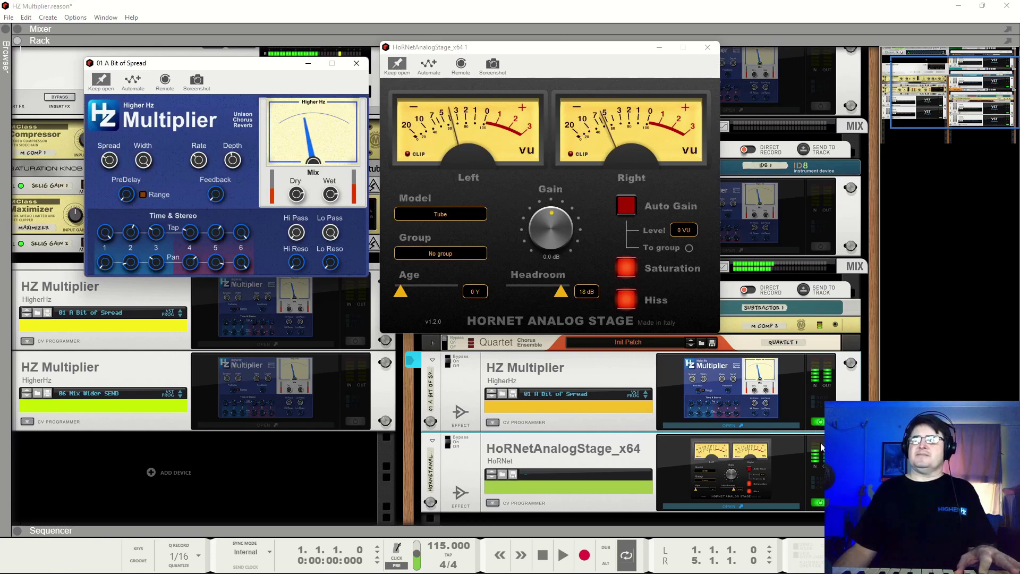
pyautogui.click(819, 503)
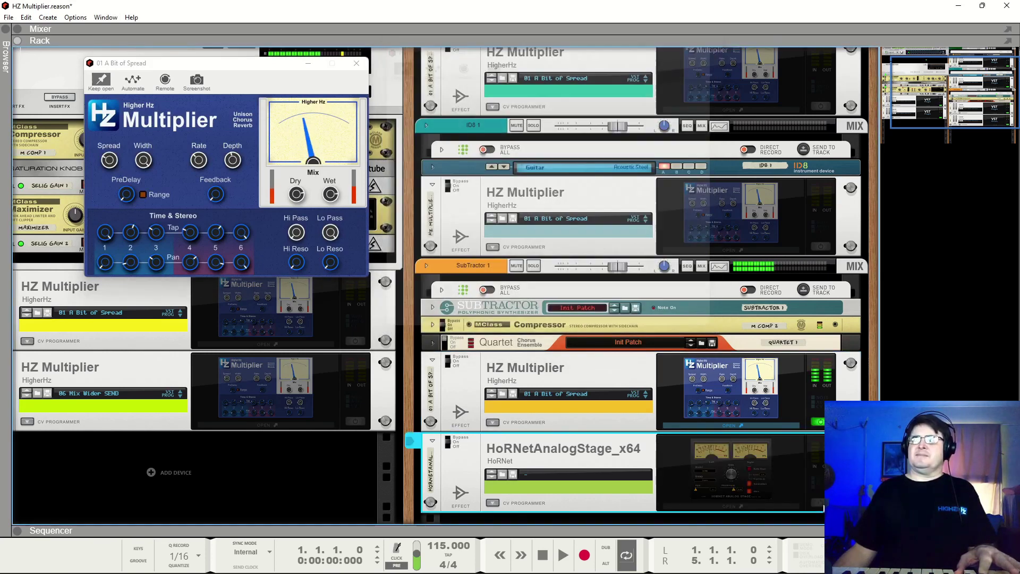
pyautogui.click(821, 504)
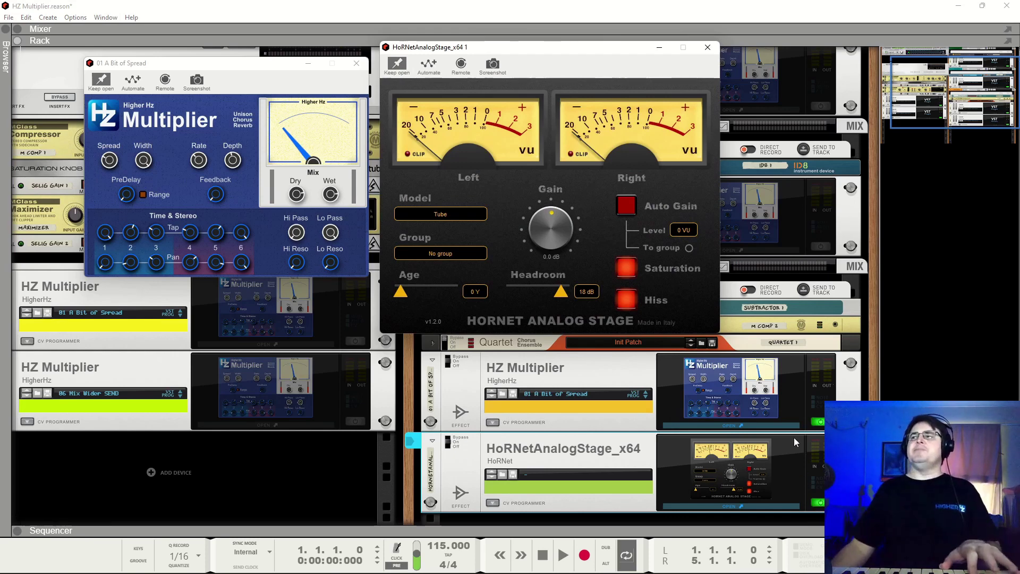
# Close the HoRNet Analog Stage window and move the HZ Multiplier window away from the rack devices.
pyautogui.click(709, 48)
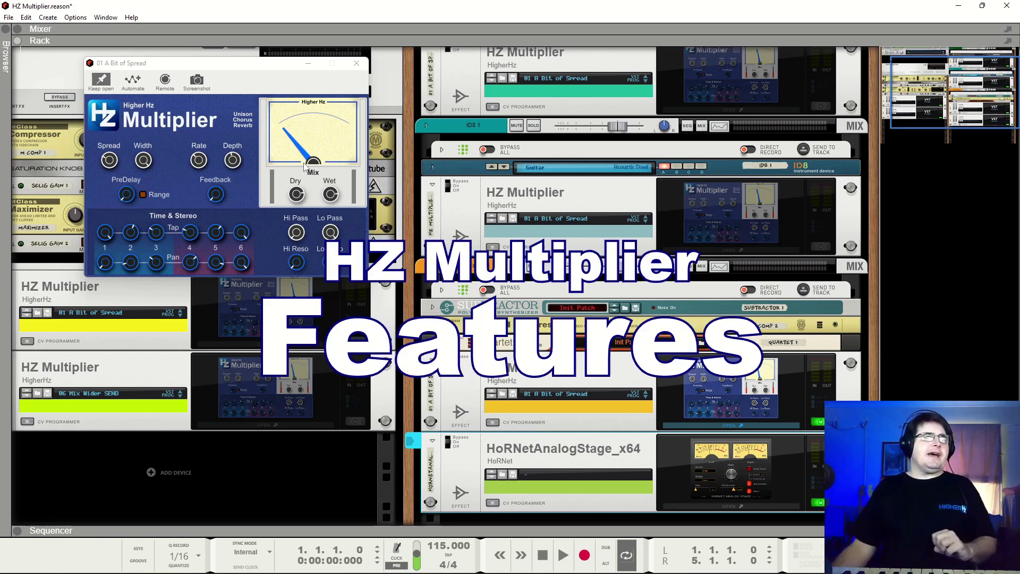
pyautogui.moveTo(230, 61); pyautogui.dragTo(180, 24)
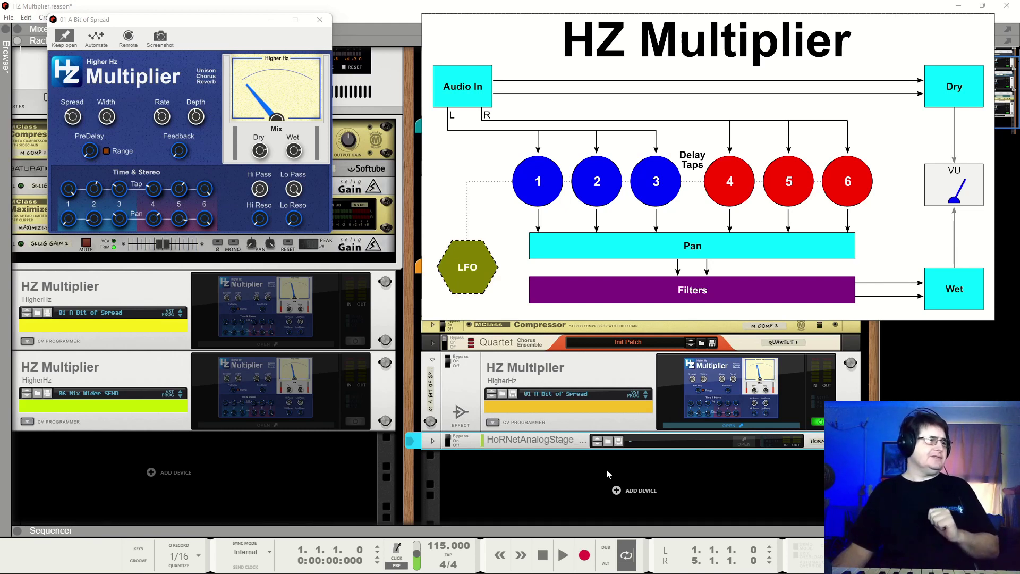
pyautogui.moveTo(376, 572)
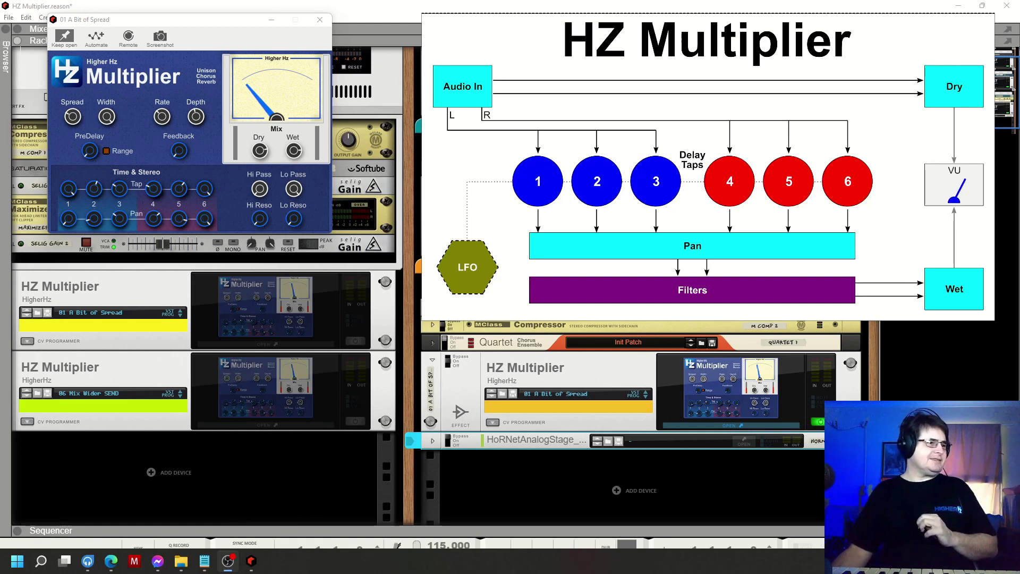
pyautogui.press('Right')
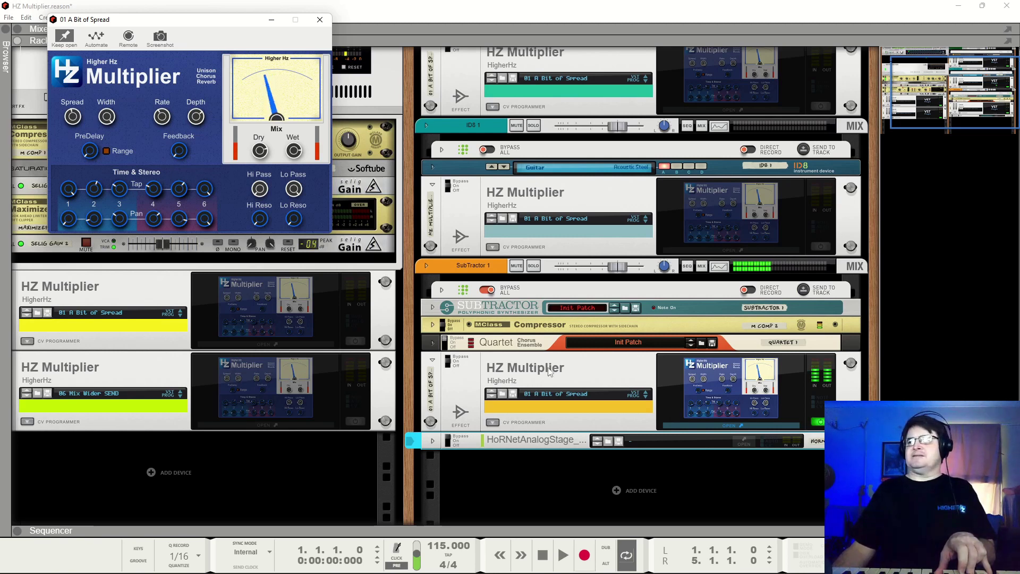
# Compare the SubTractor sound with its HZ Multiplier repeatedly bypassed and switched on.
pyautogui.click(453, 355)
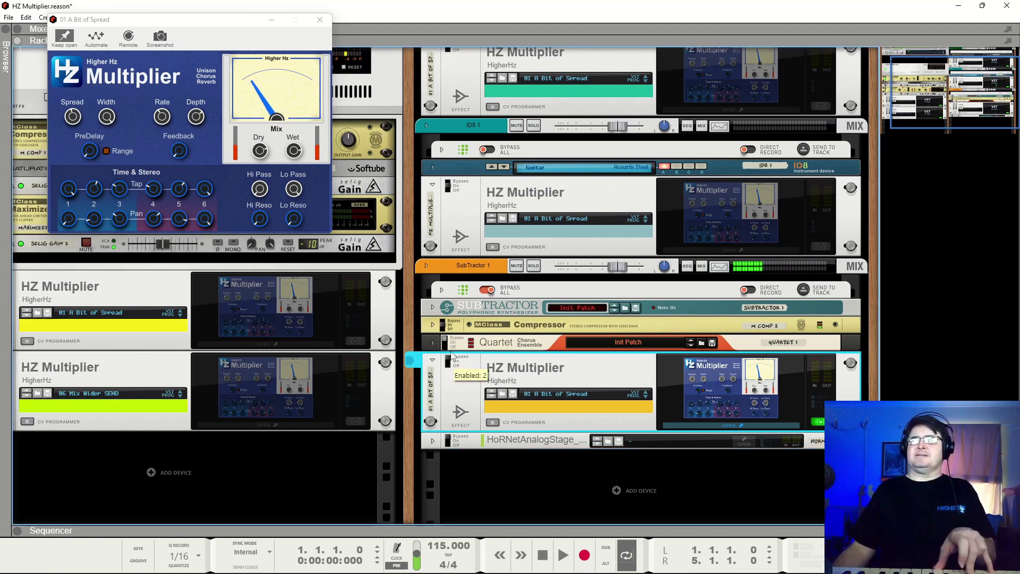
pyautogui.click(454, 362)
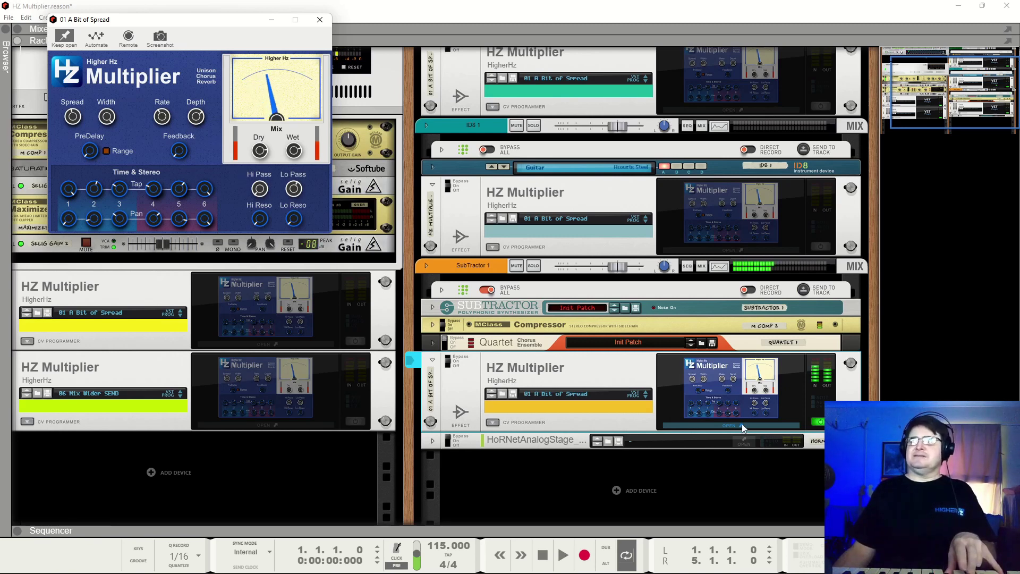
pyautogui.click(454, 356)
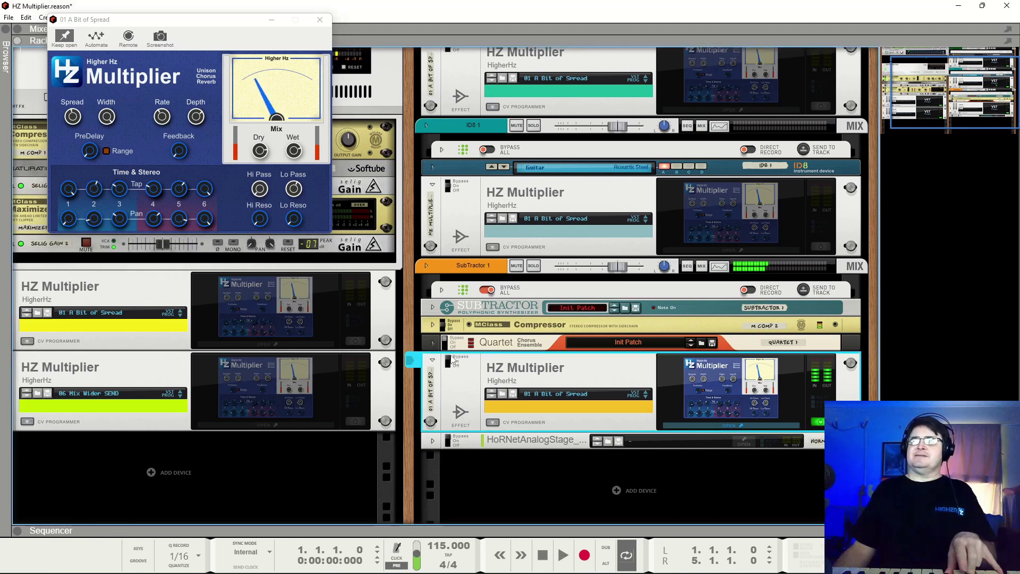
pyautogui.click(454, 358)
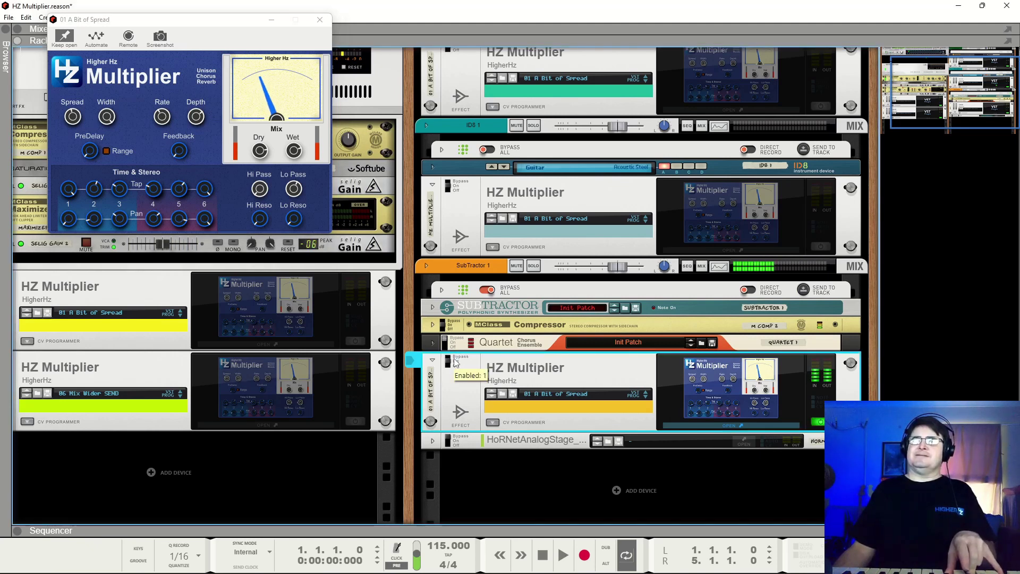
pyautogui.click(261, 190)
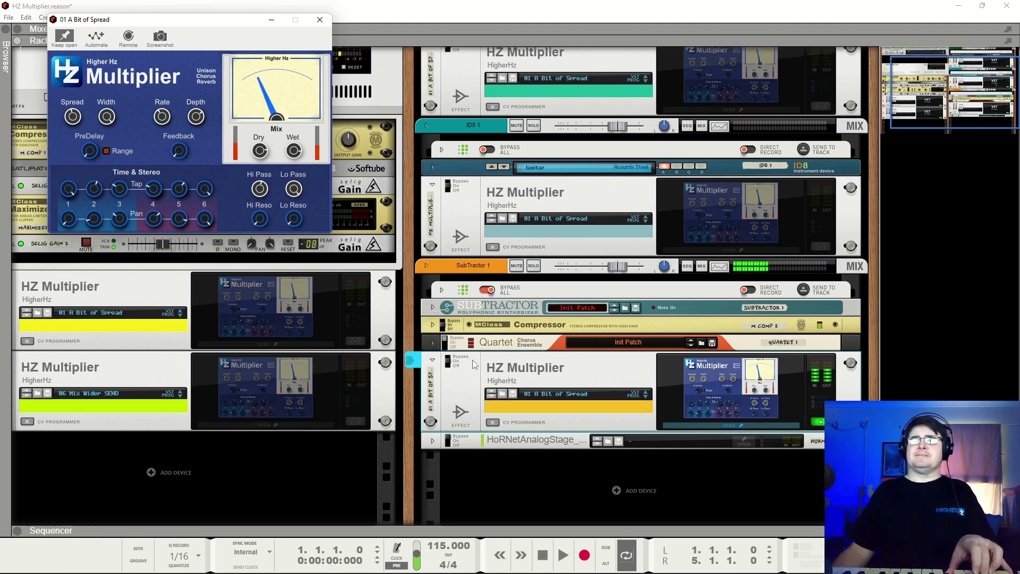
pyautogui.click(453, 367)
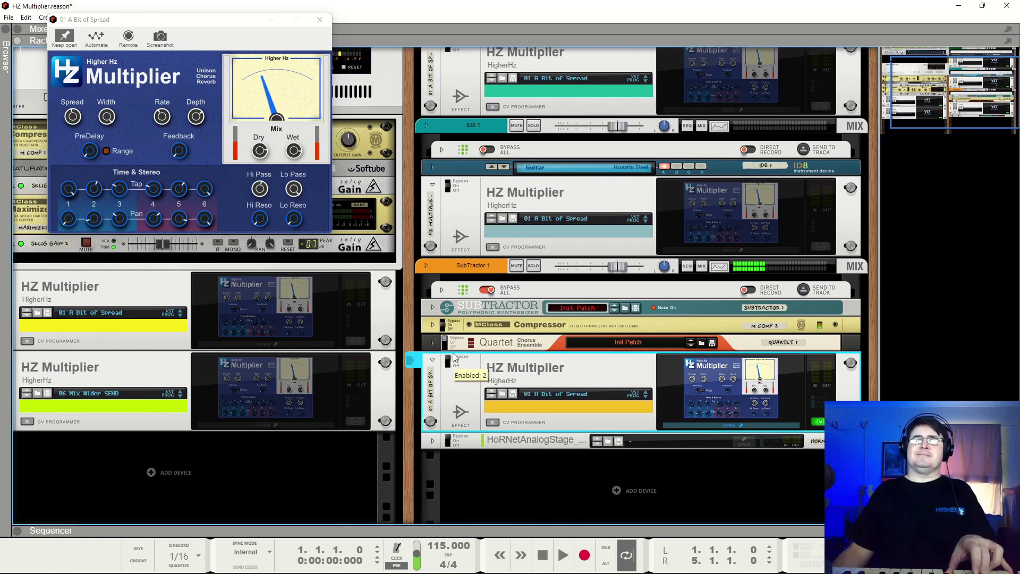
pyautogui.click(456, 363)
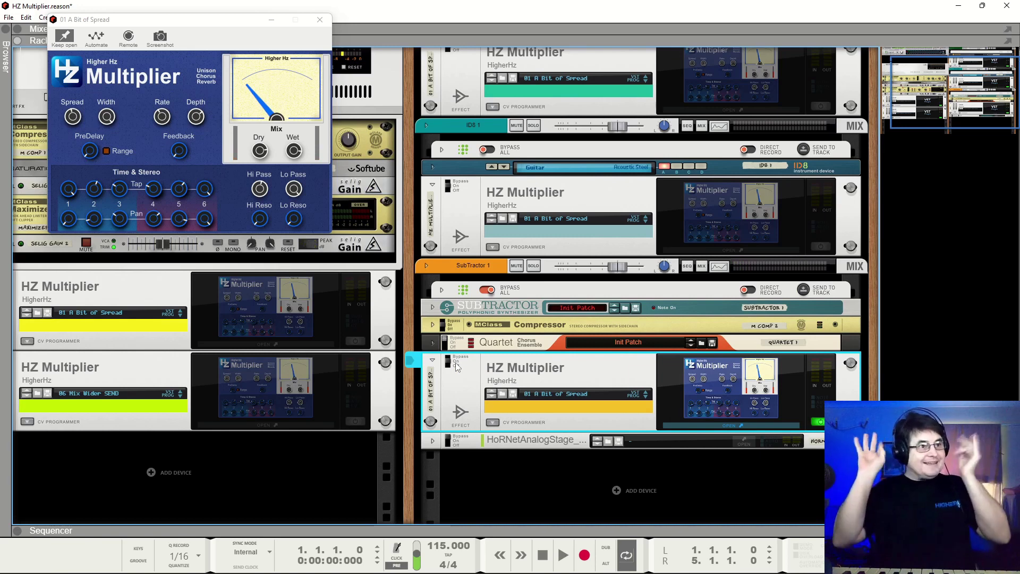
pyautogui.click(260, 190)
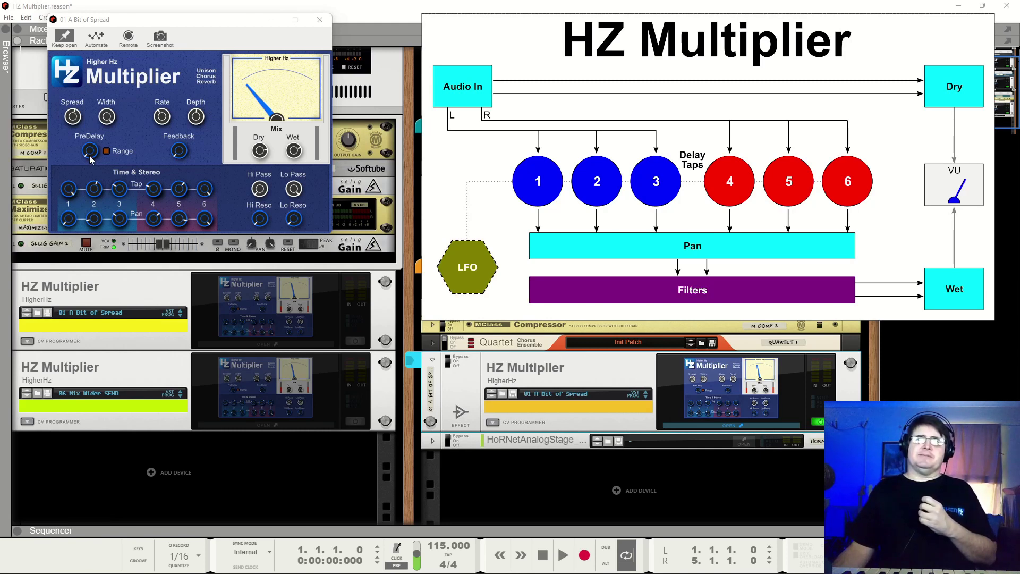
pyautogui.click(94, 173)
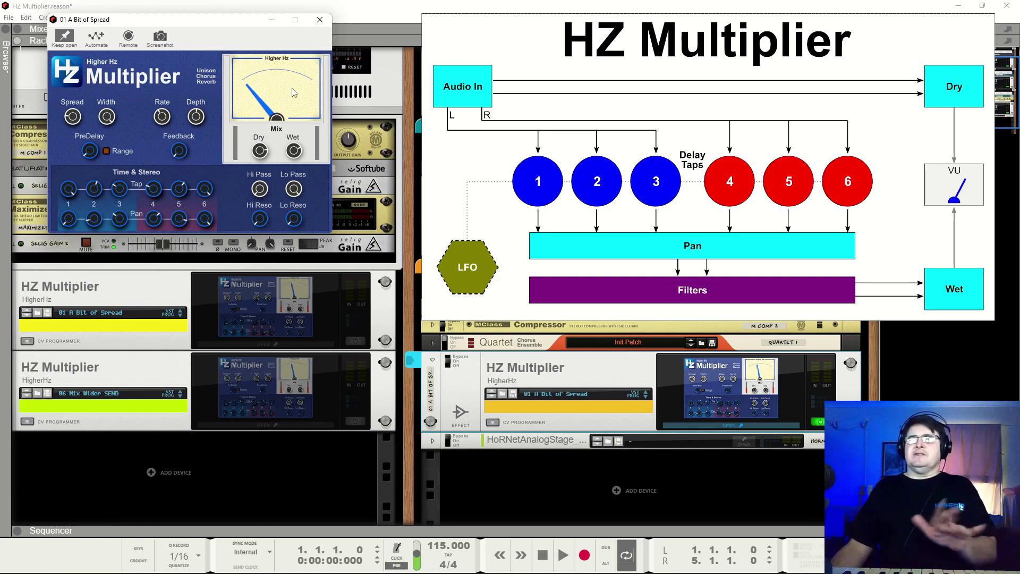
# Close the SubTractor's HZ Multiplier window and bypass the device.
pyautogui.click(320, 19)
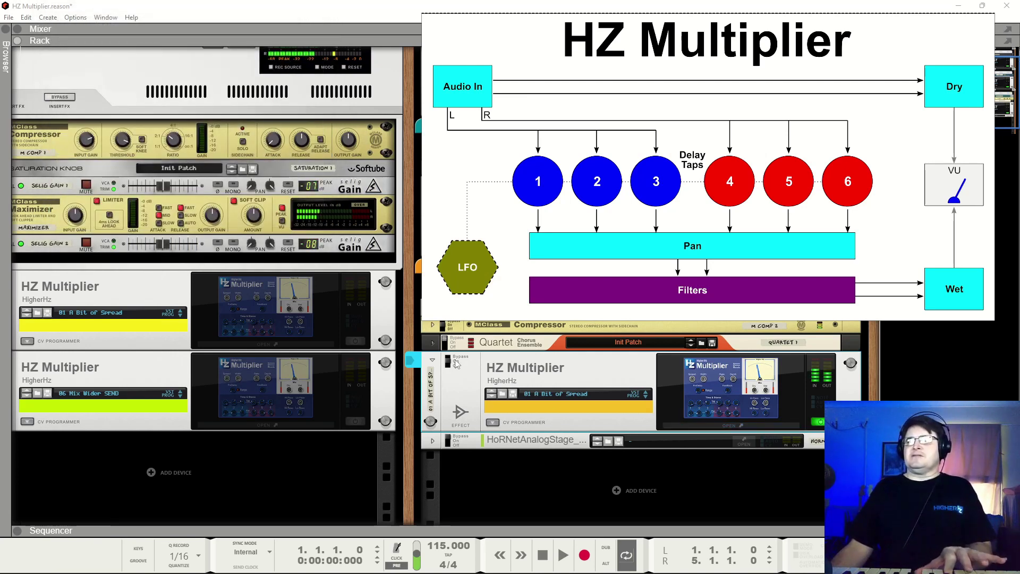
pyautogui.click(456, 364)
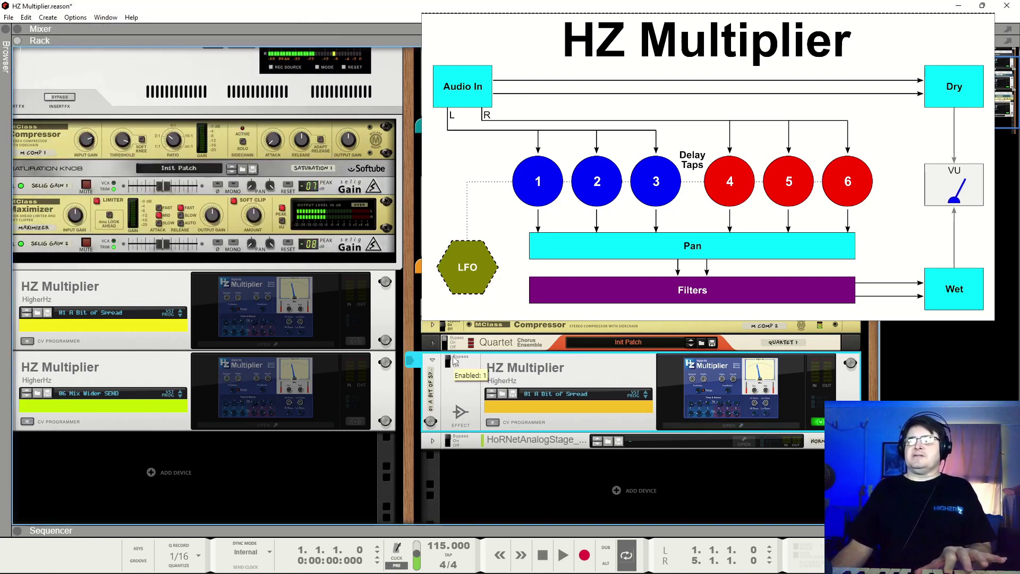
# Compare the sound with the yellow-labelled HZ Multiplier on and off, leave it on, and open its Reverb window clear of the device.
pyautogui.click(355, 341)
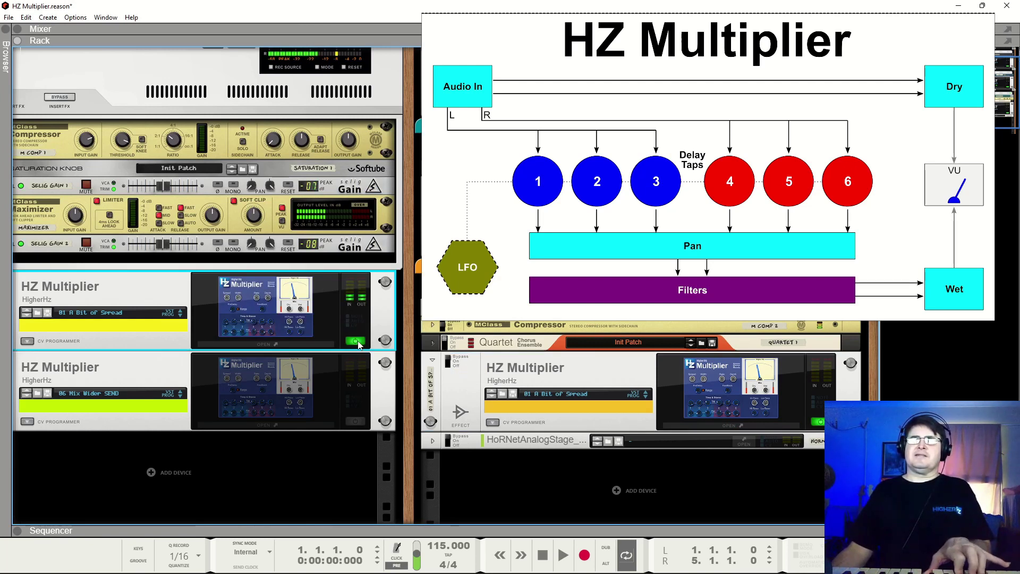
pyautogui.click(358, 343)
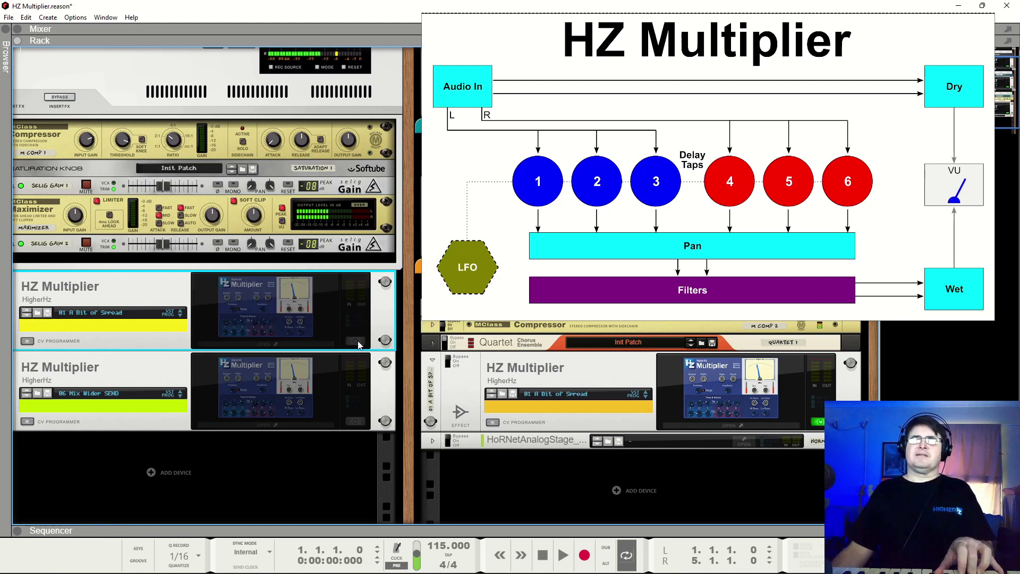
pyautogui.click(360, 343)
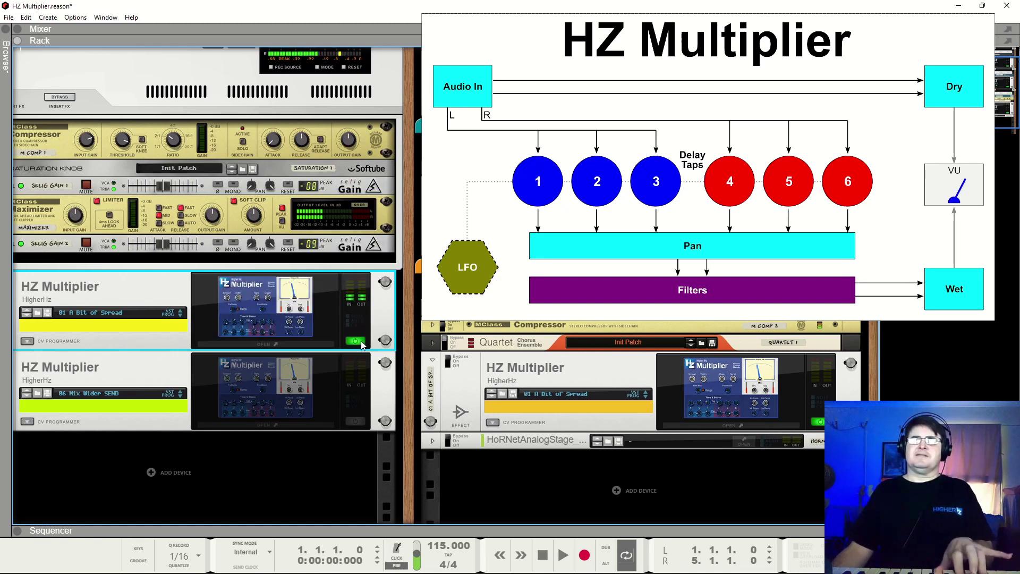
pyautogui.click(264, 345)
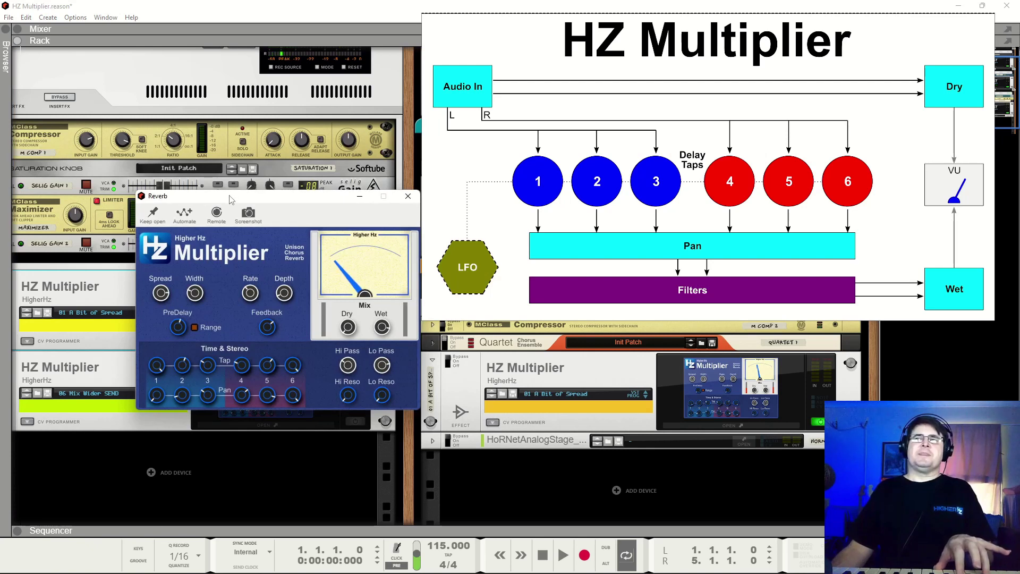
pyautogui.moveTo(230, 200); pyautogui.dragTo(134, 35)
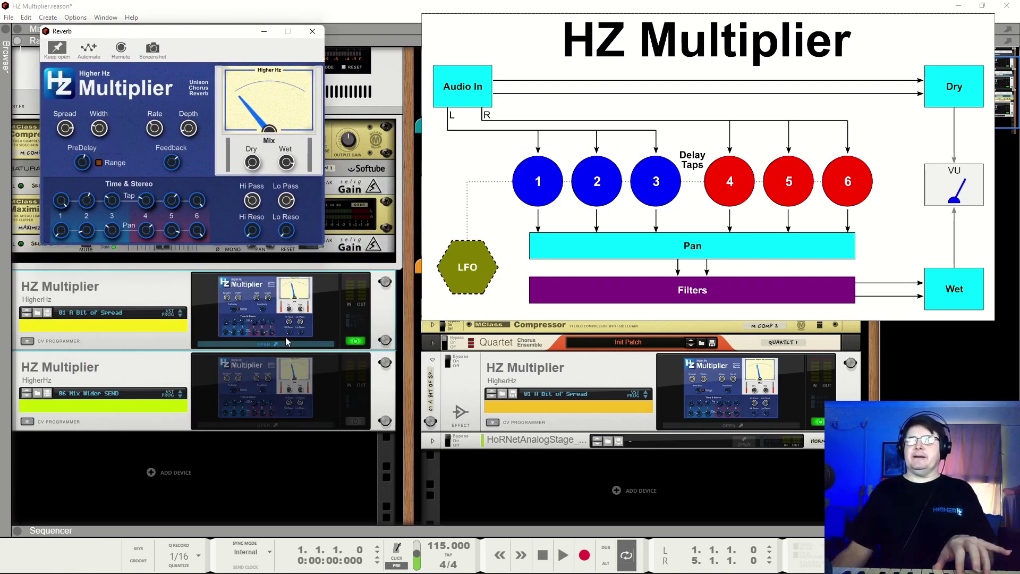
# Compare the sound with the HZ Multiplier using the 06 Mix Wider SEND patch on and off, leaving it on.
pyautogui.click(351, 422)
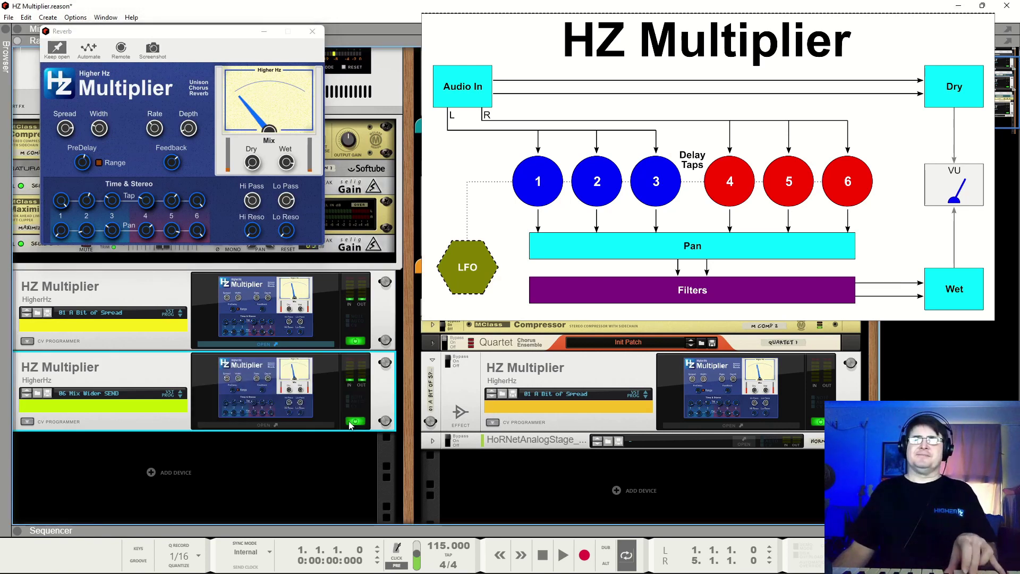
pyautogui.click(349, 424)
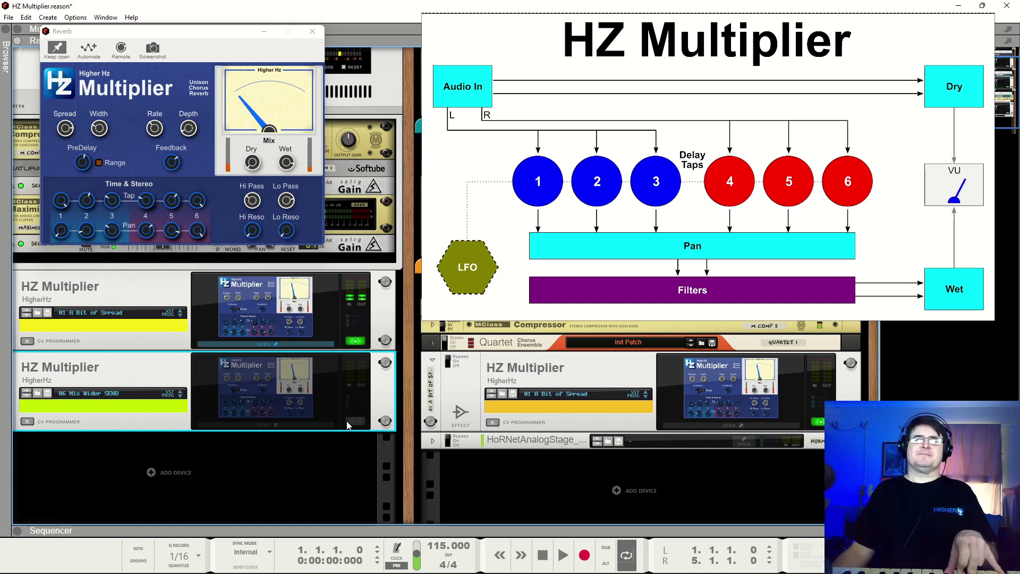
pyautogui.click(349, 424)
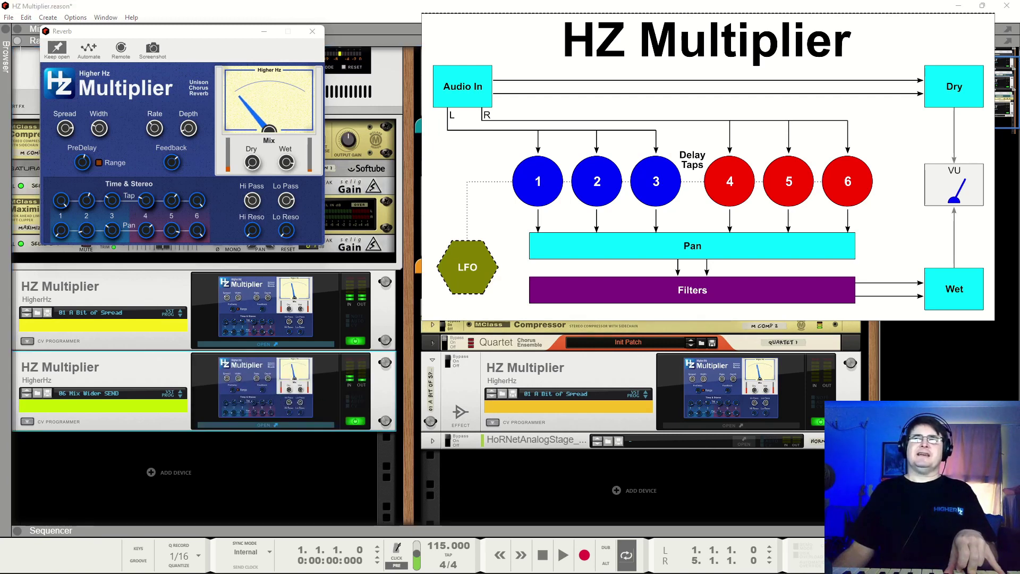
# Open the Widener window beside the Reverb window and compare the sound with the 06 Mix Wider SEND device off and on.
pyautogui.click(266, 425)
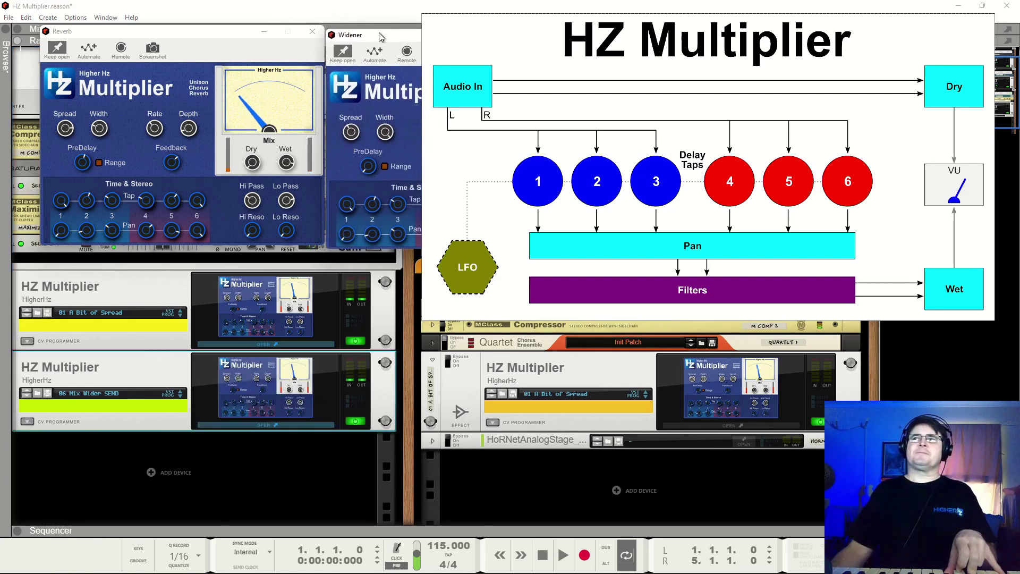
pyautogui.moveTo(379, 33); pyautogui.dragTo(378, 26)
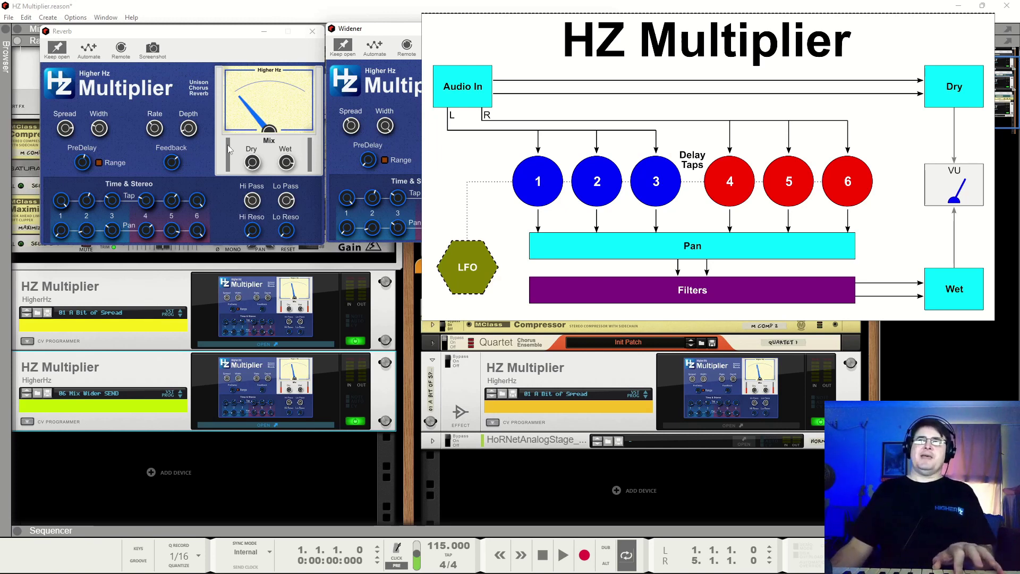
pyautogui.click(355, 422)
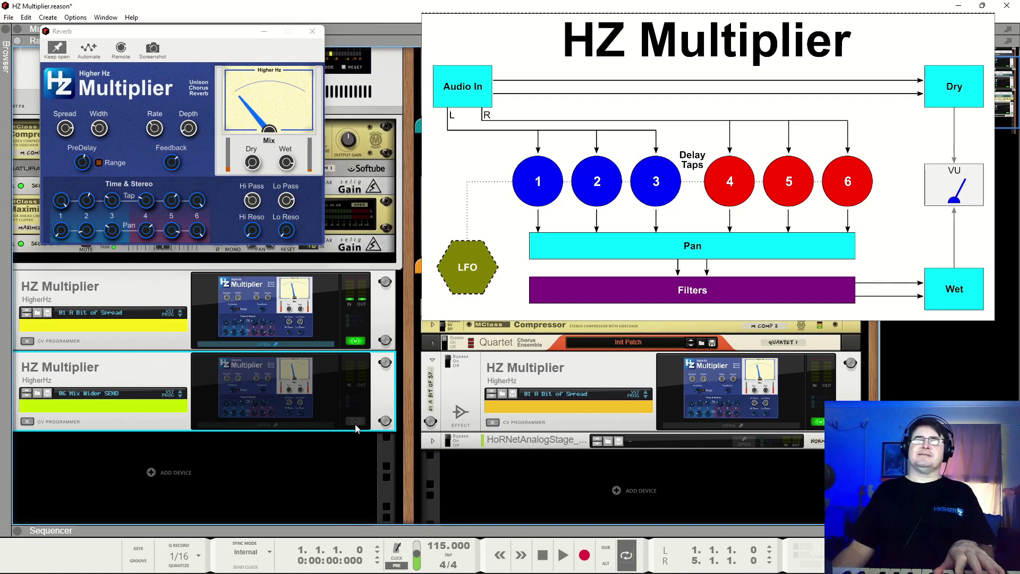
pyautogui.click(355, 423)
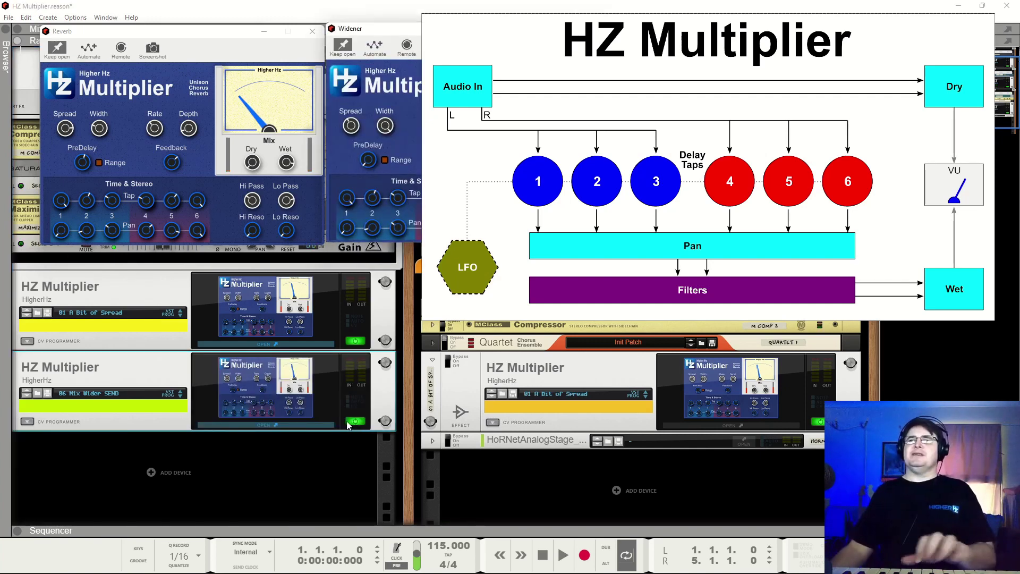
# Compare the sound with both the Reverb and Widener HZ Multipliers bypassed and switched on again.
pyautogui.click(355, 340)
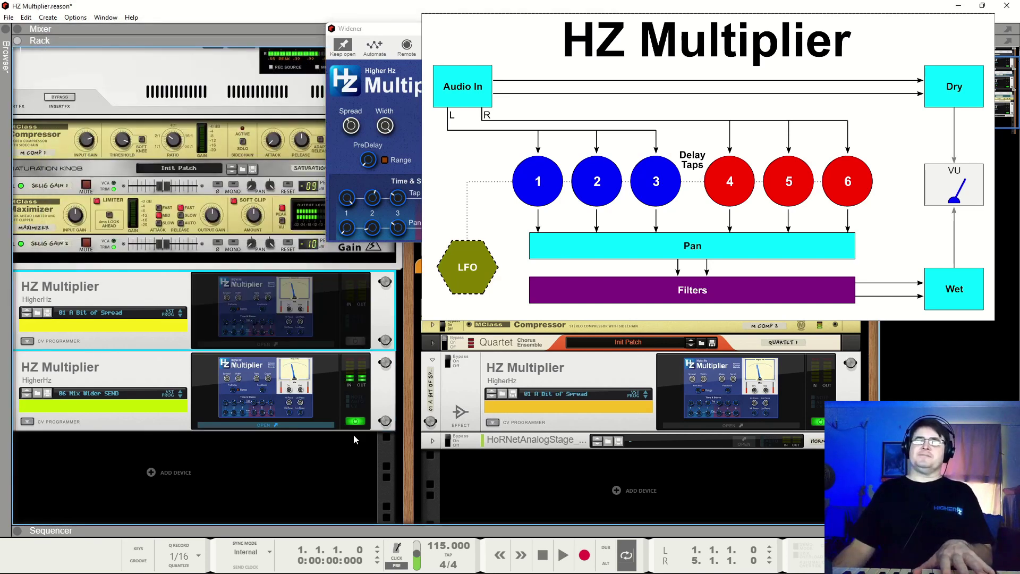
pyautogui.click(357, 423)
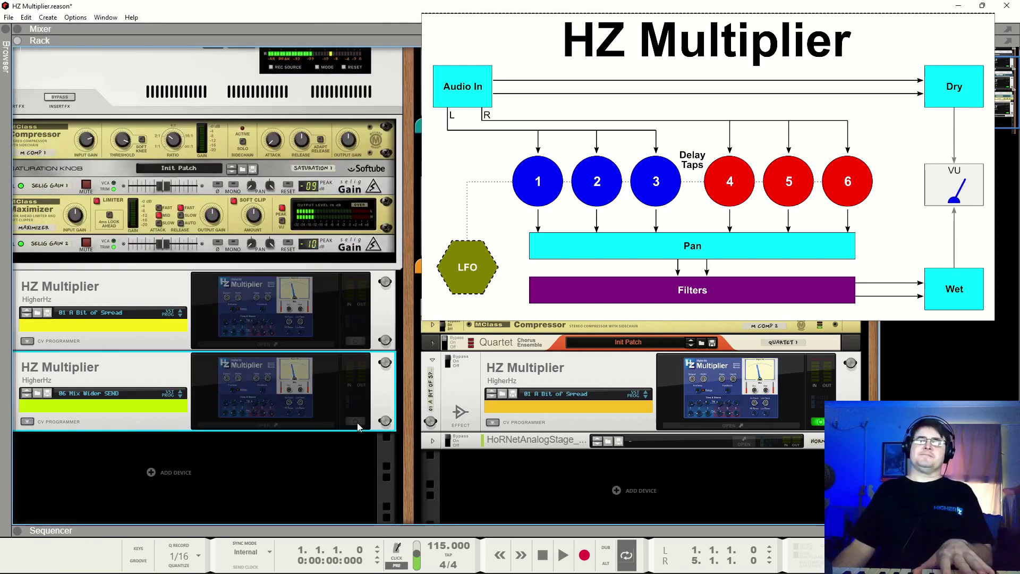
pyautogui.click(356, 422)
pyautogui.click(359, 341)
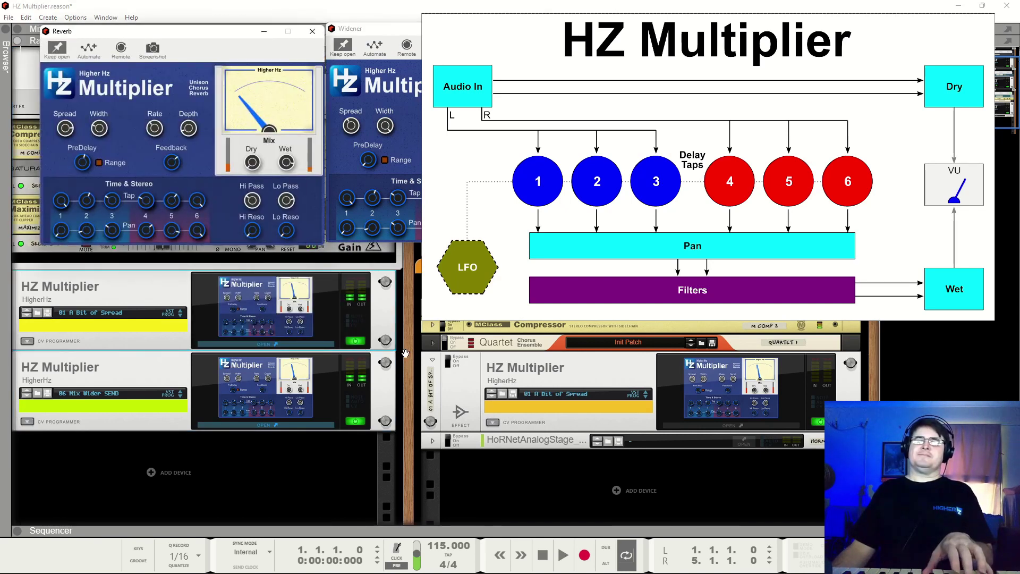
# Enable the SubTractor's HZ Multiplier and HoRNetAnalogStage insert effects.
pyautogui.click(450, 361)
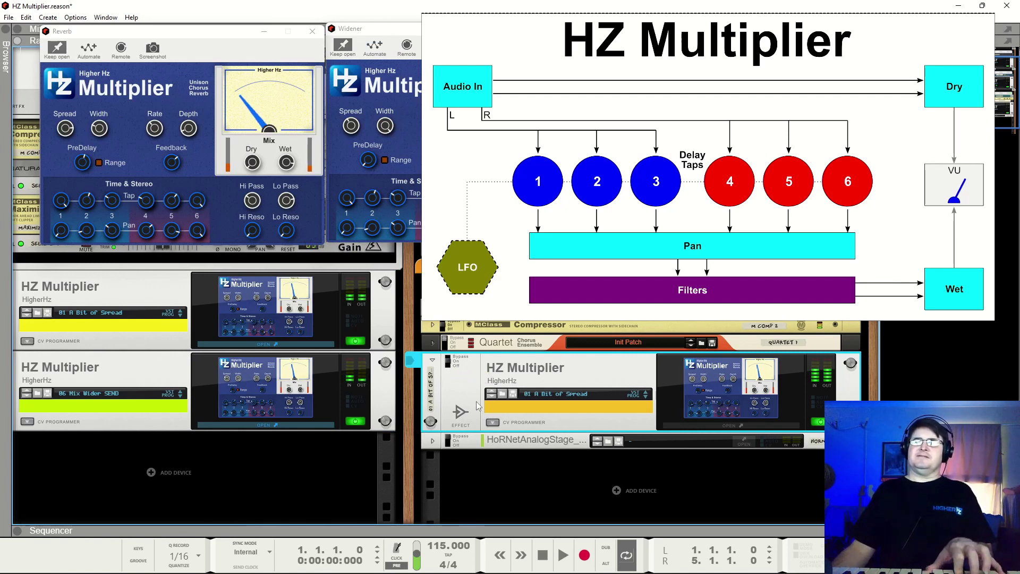
pyautogui.click(450, 444)
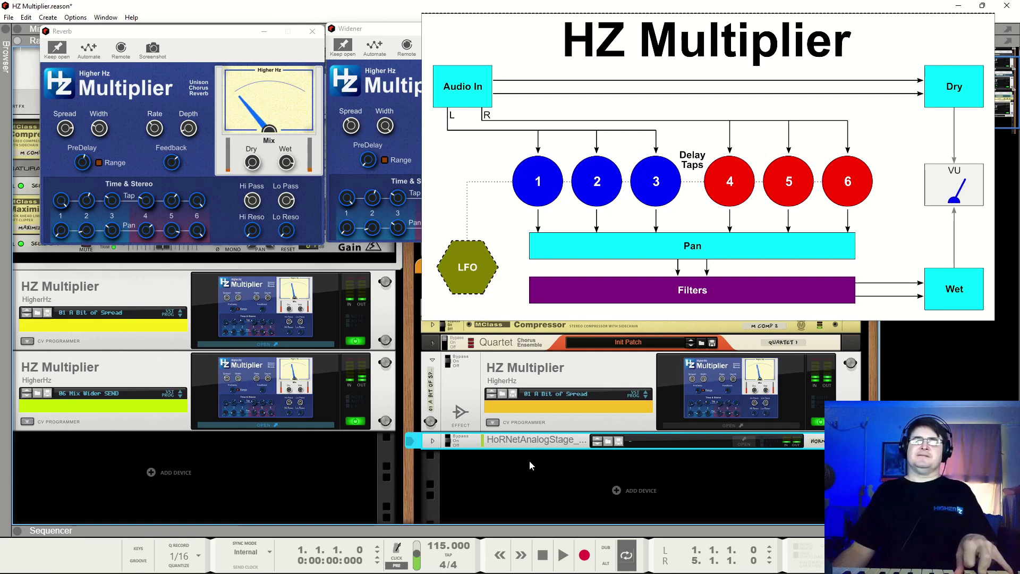
# Bypass the Widener, the Reverb, HoRNetAnalogStage and the SubTractor's HZ Multiplier one after another to reach the dry sound.
pyautogui.click(356, 422)
pyautogui.click(355, 342)
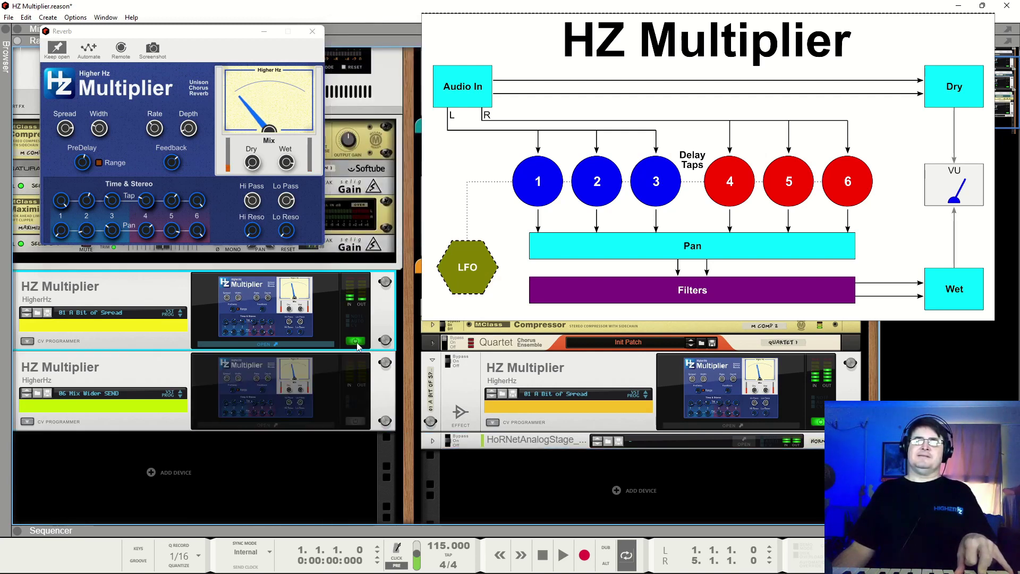
pyautogui.click(448, 445)
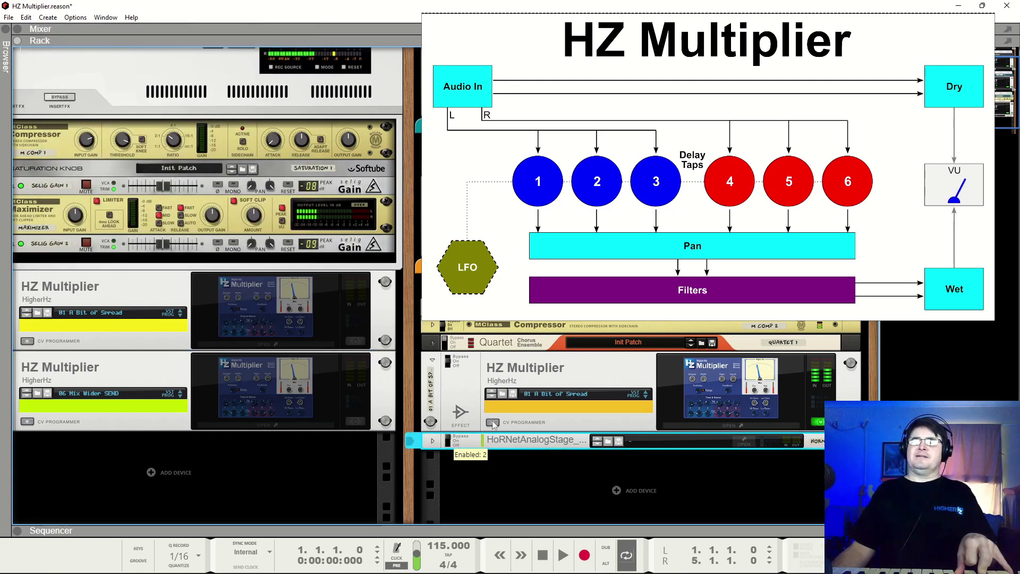
pyautogui.click(819, 422)
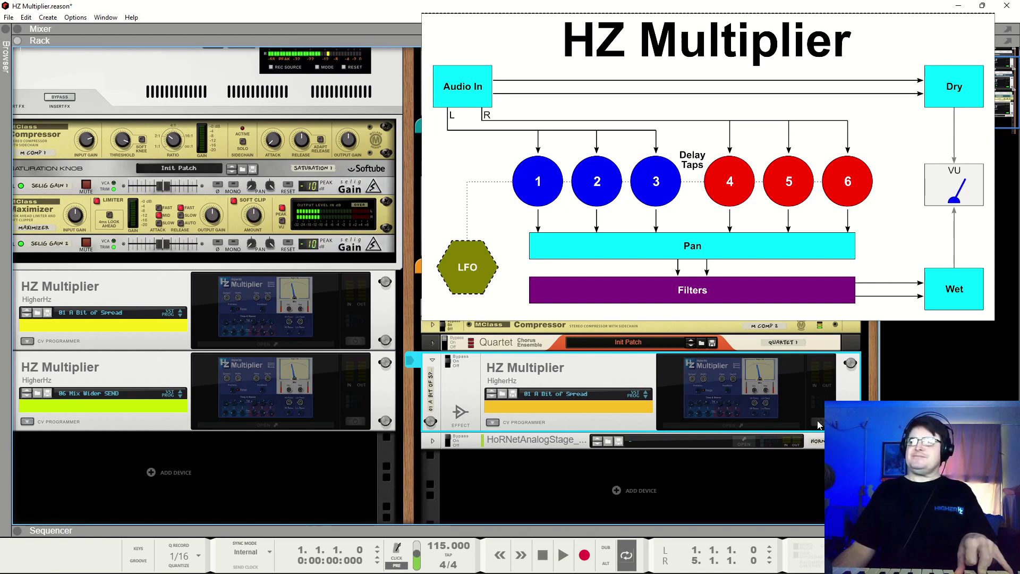
# Switch the SubTractor's HZ Multiplier, HoRNetAnalogStage, the Reverb and the Widener back on one by one.
pyautogui.click(819, 424)
pyautogui.click(449, 444)
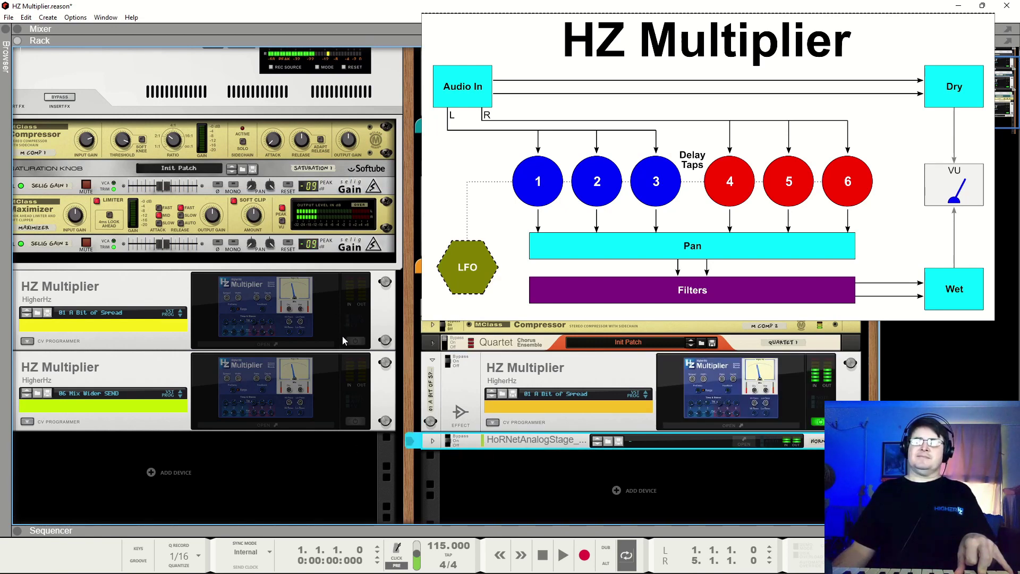
pyautogui.click(355, 341)
pyautogui.click(355, 422)
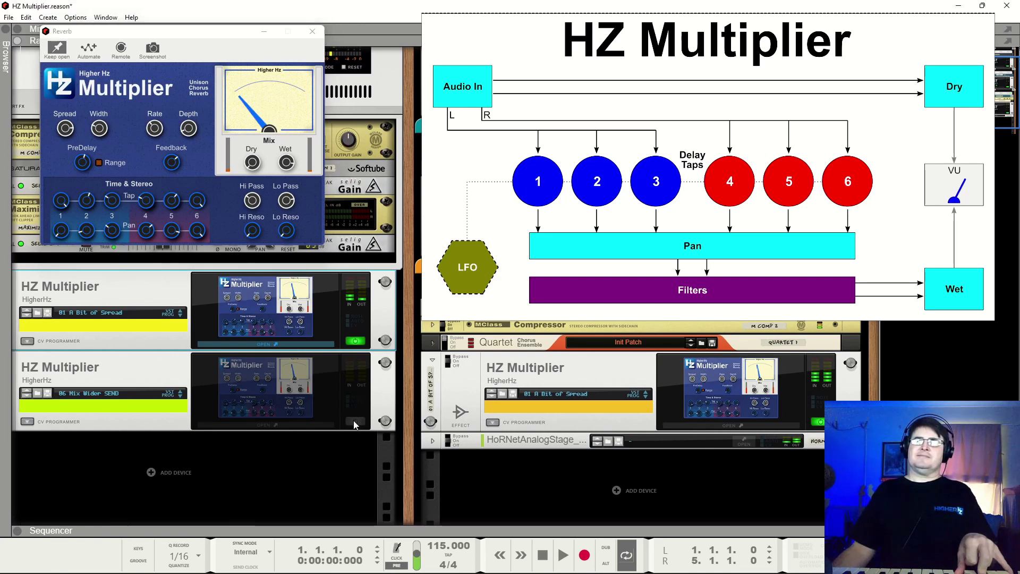
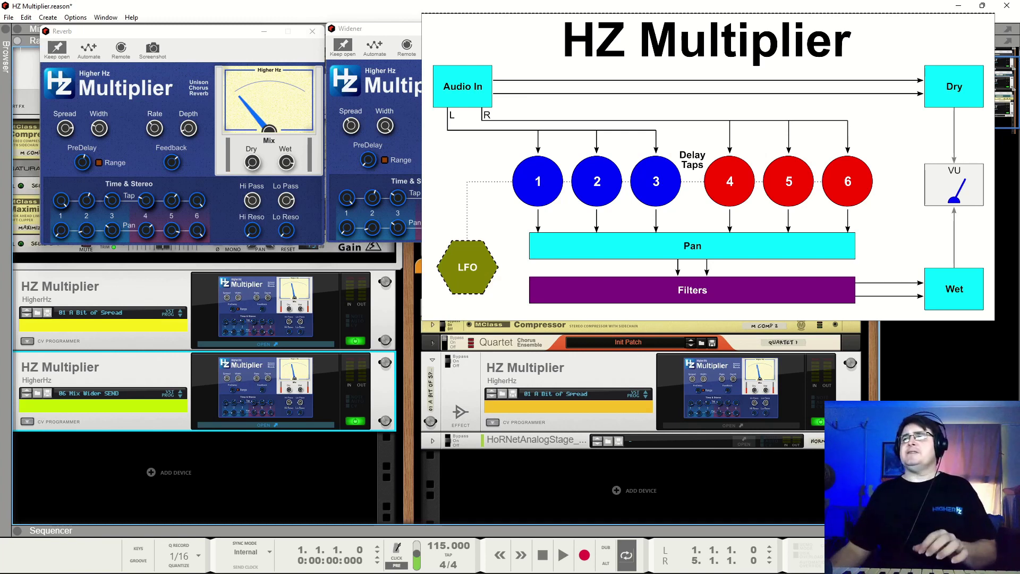
# Bypass both the Widener and the Reverb HZ Multipliers.
pyautogui.scroll(3, 519, 374)
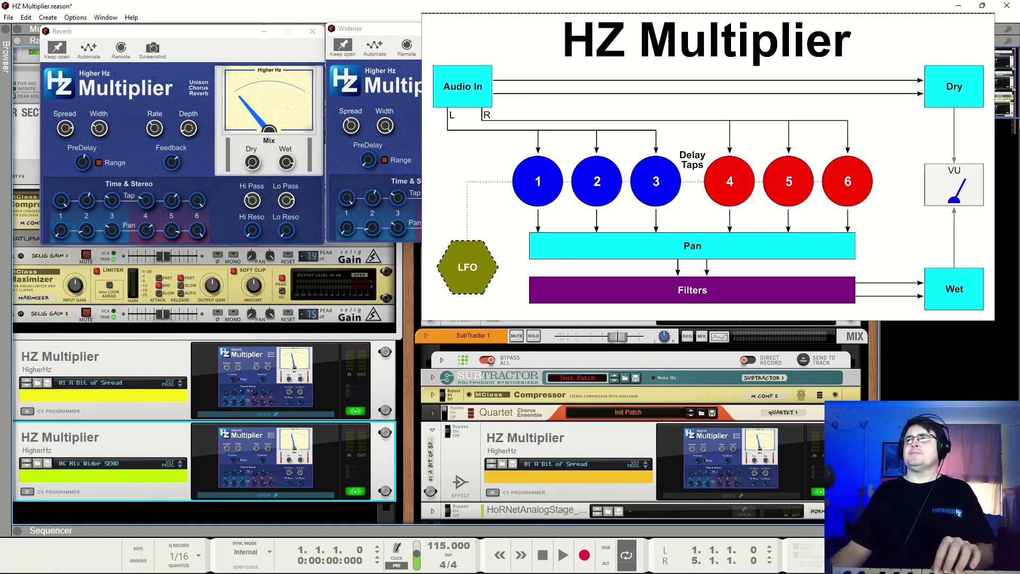
pyautogui.click(355, 491)
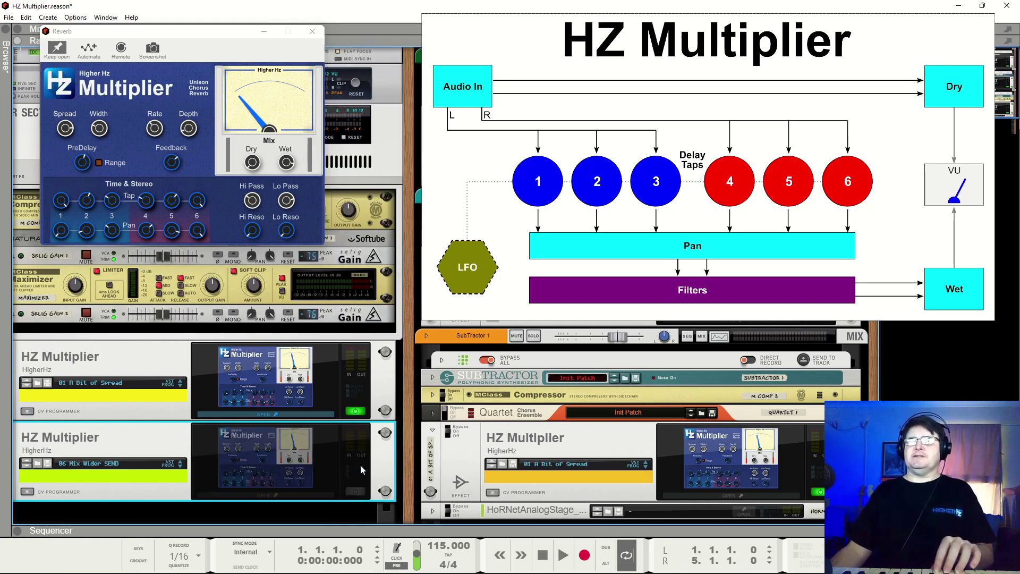
pyautogui.click(356, 411)
# Play the ID8 guitar with its own HZ Multiplier switched on, move that window clear of the rack devices, and compare off and on.
pyautogui.click(418, 242)
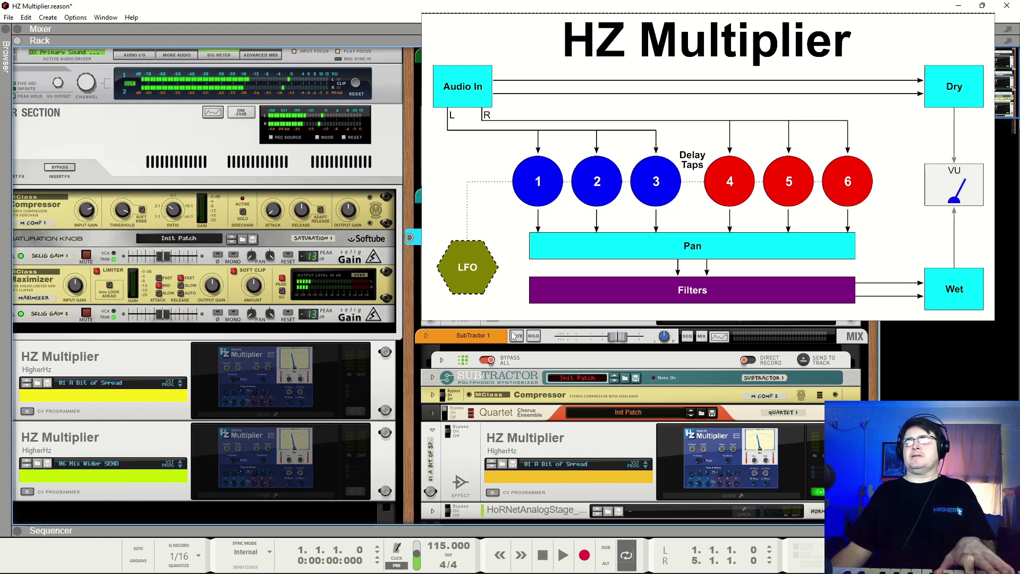
pyautogui.click(828, 318)
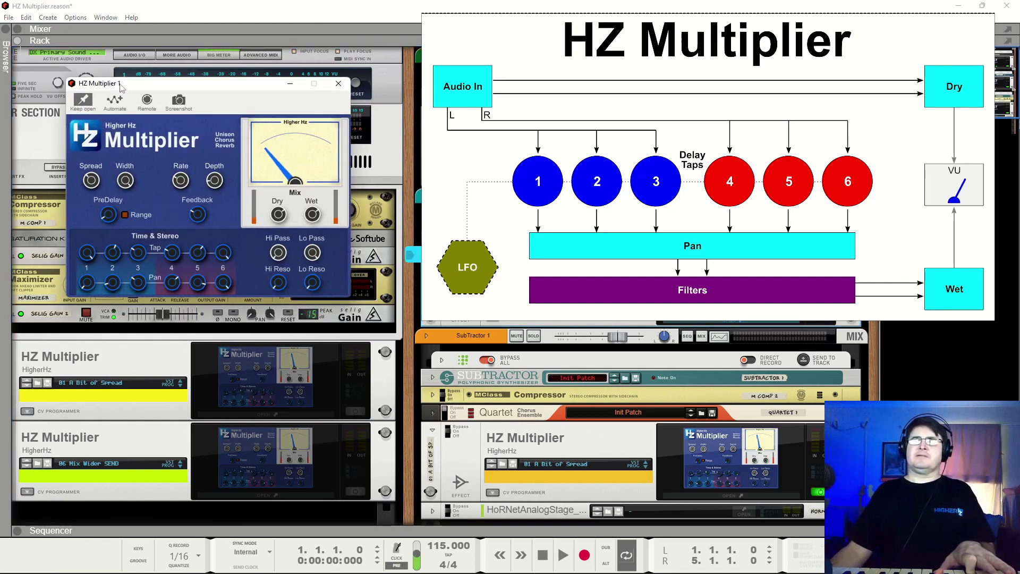
pyautogui.moveTo(121, 86); pyautogui.dragTo(69, 16)
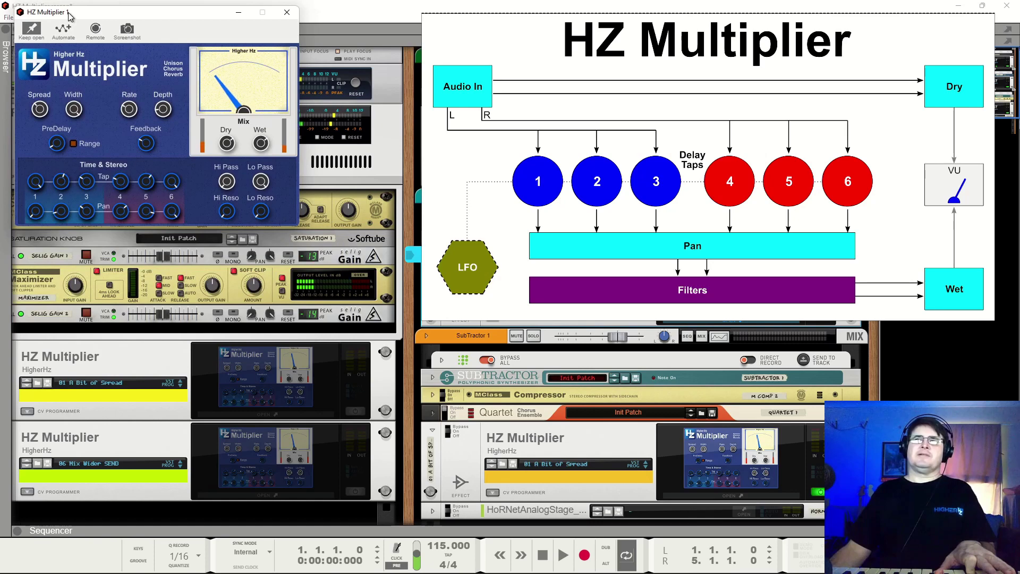
pyautogui.click(824, 321)
pyautogui.click(823, 321)
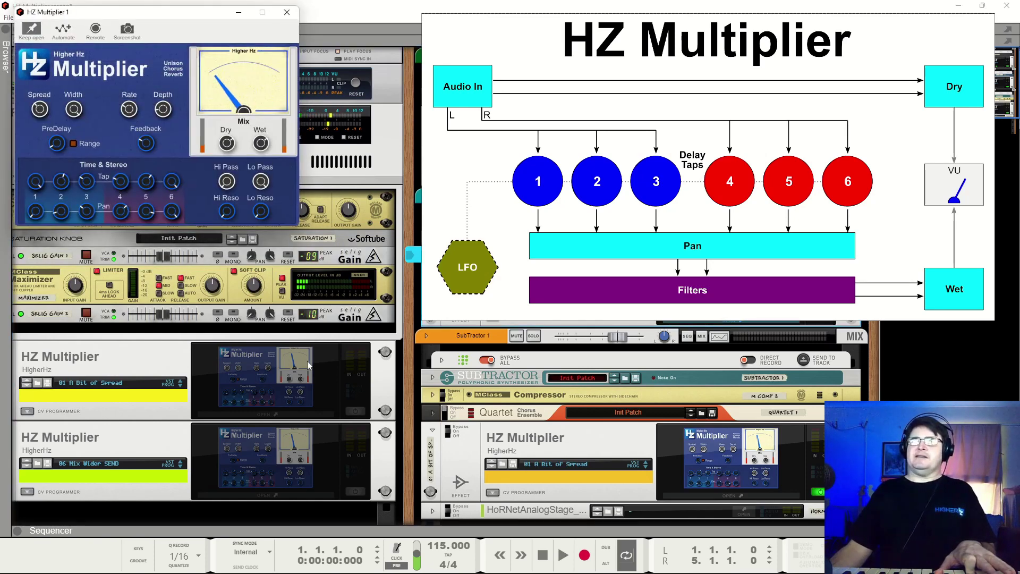
# Add the Reverb and Widener HZ Multipliers to the ID8 guitar sound.
pyautogui.click(360, 414)
pyautogui.click(335, 415)
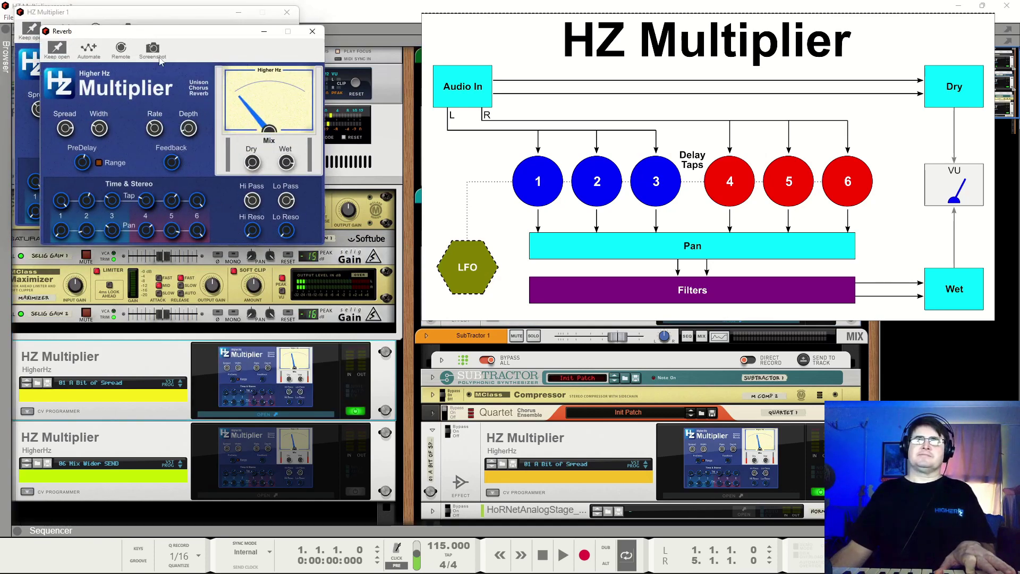
pyautogui.click(355, 493)
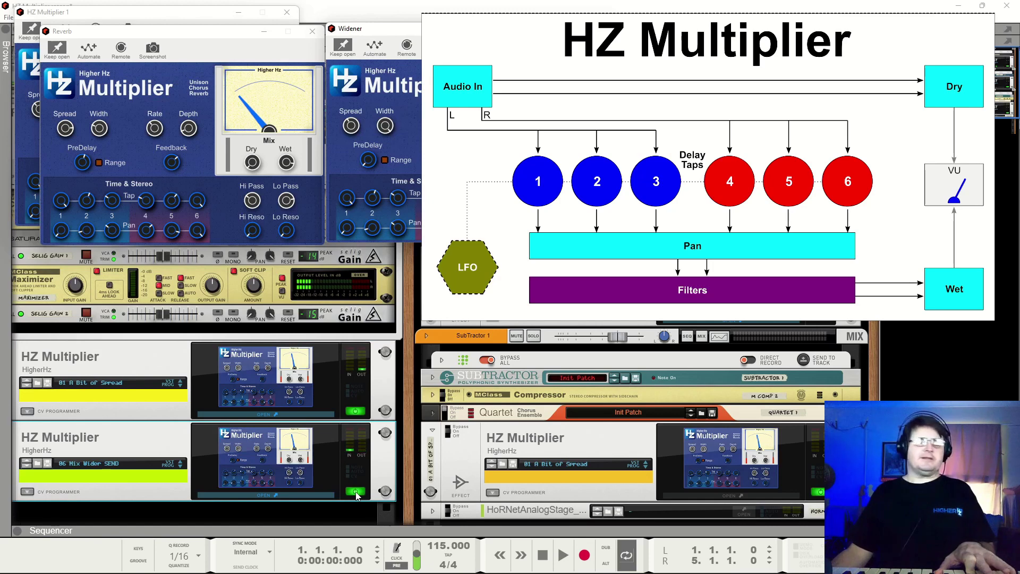
# Compare the ID8 guitar with the Reverb and Widener HZ Multipliers bypassed and on, leaving both on.
pyautogui.click(356, 411)
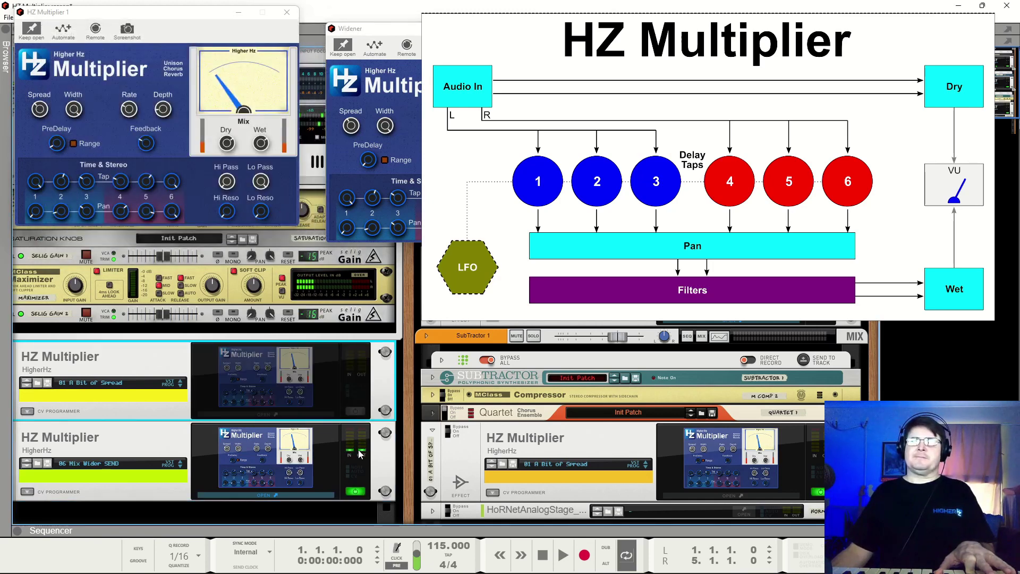
pyautogui.click(356, 491)
pyautogui.click(355, 491)
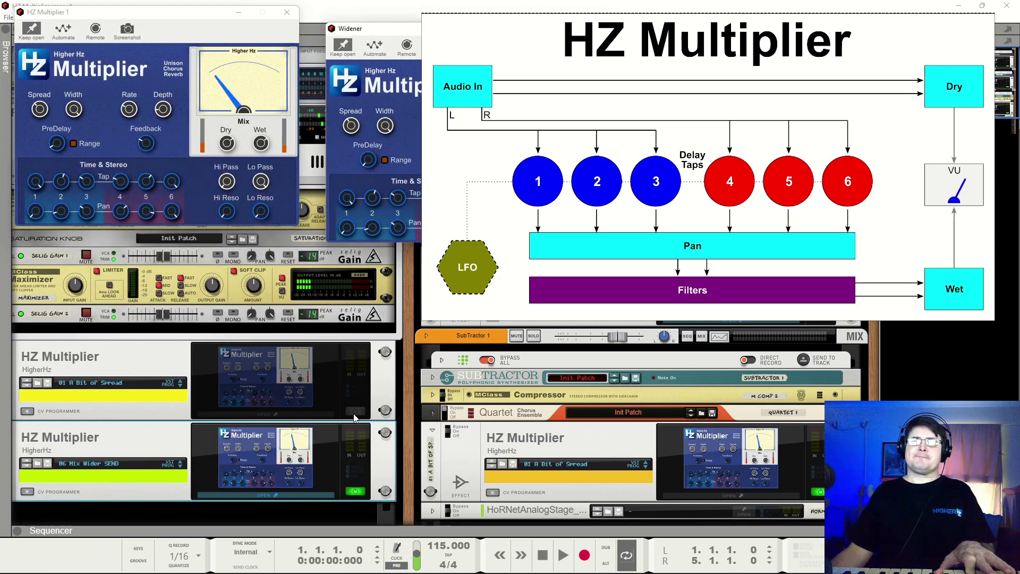
pyautogui.click(354, 415)
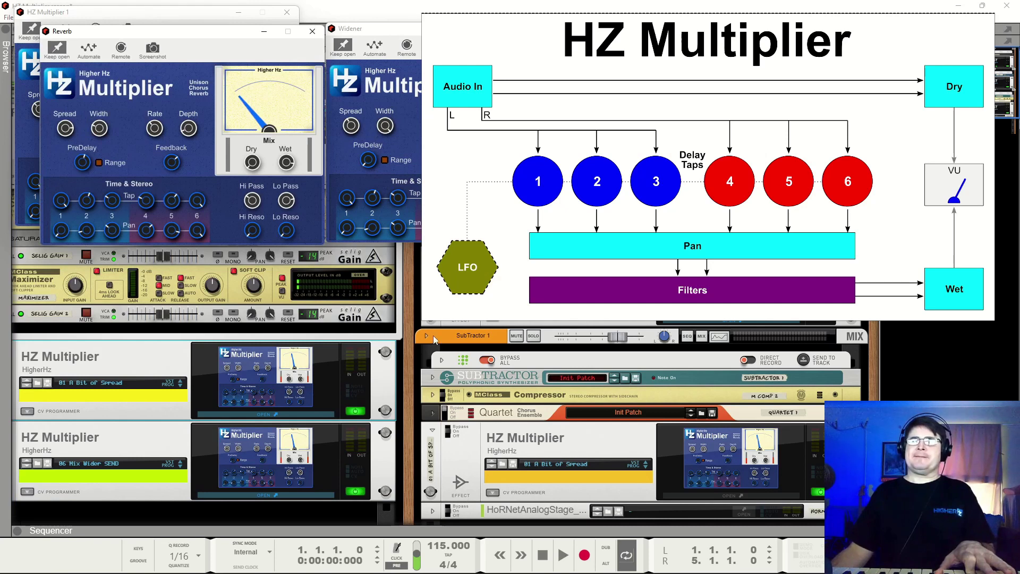
pyautogui.click(821, 321)
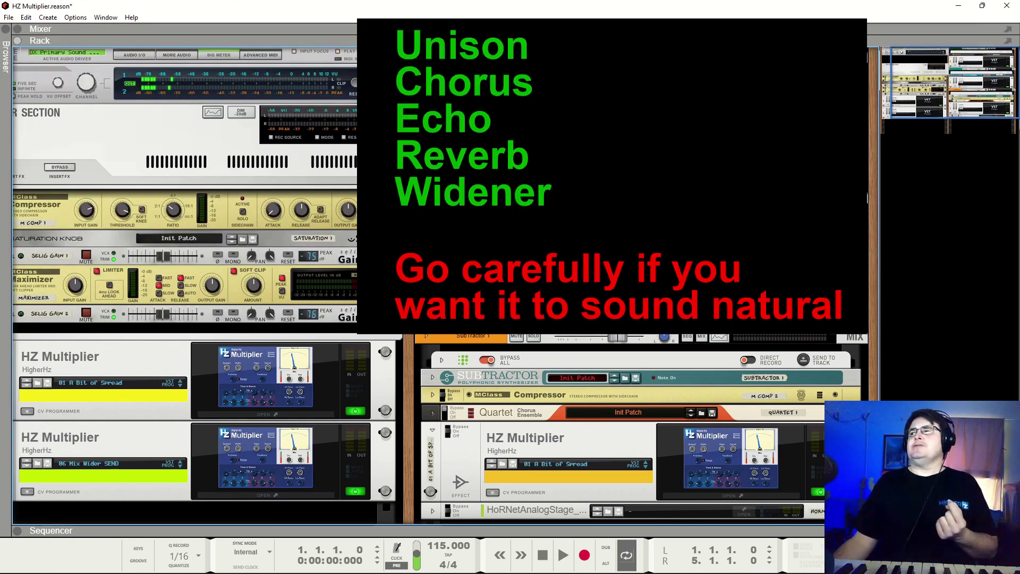
# Open the 01 A Bit of Spread window of the Monotone's HZ Multiplier and play the Monotone bass through it.
pyautogui.click(267, 414)
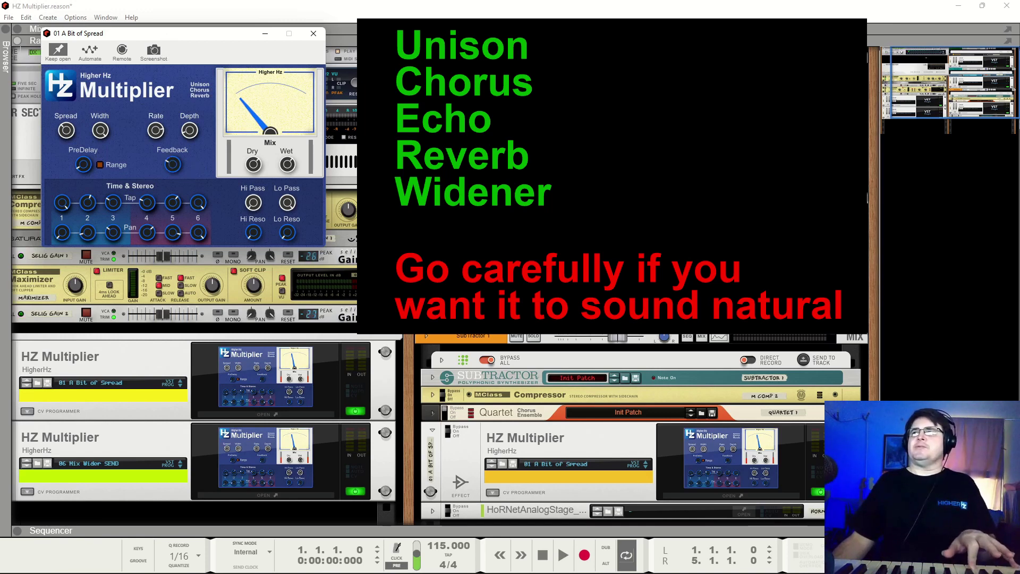
pyautogui.click(404, 160)
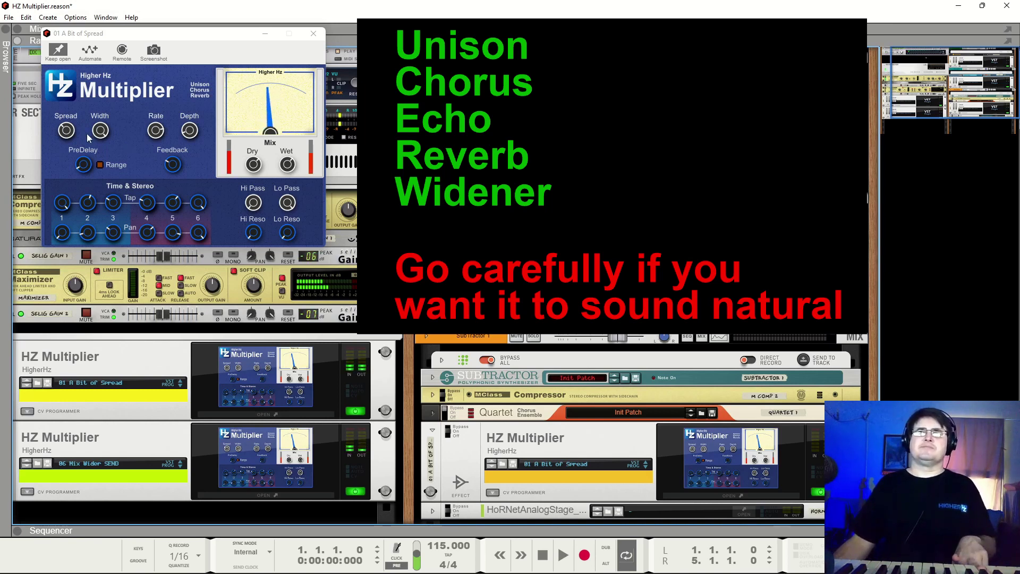
pyautogui.click(69, 139)
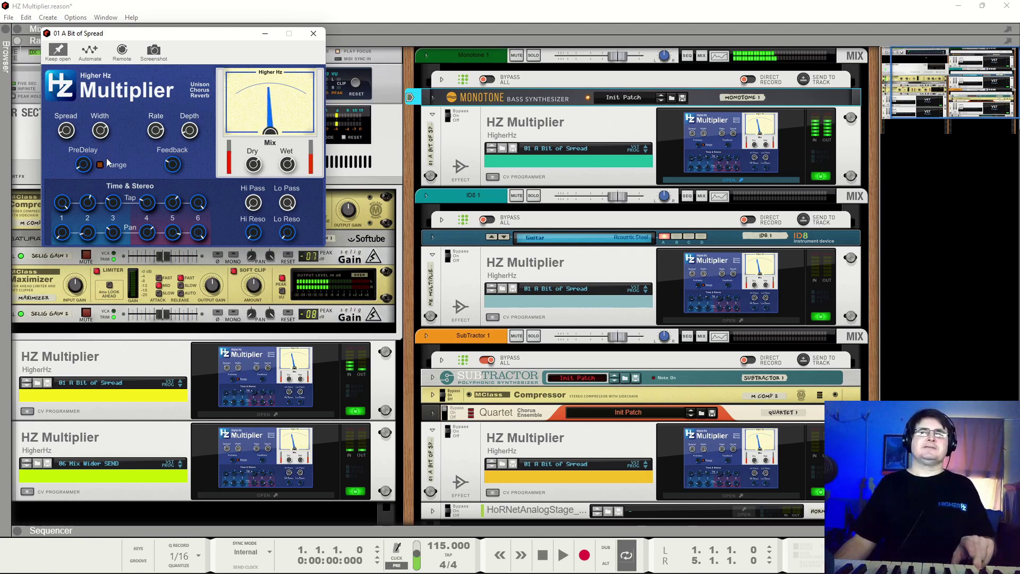
# Compare the Monotone bass repeatedly with its HZ Multiplier off and on, keeping the Reverb and Widener active.
pyautogui.click(823, 175)
pyautogui.click(823, 175)
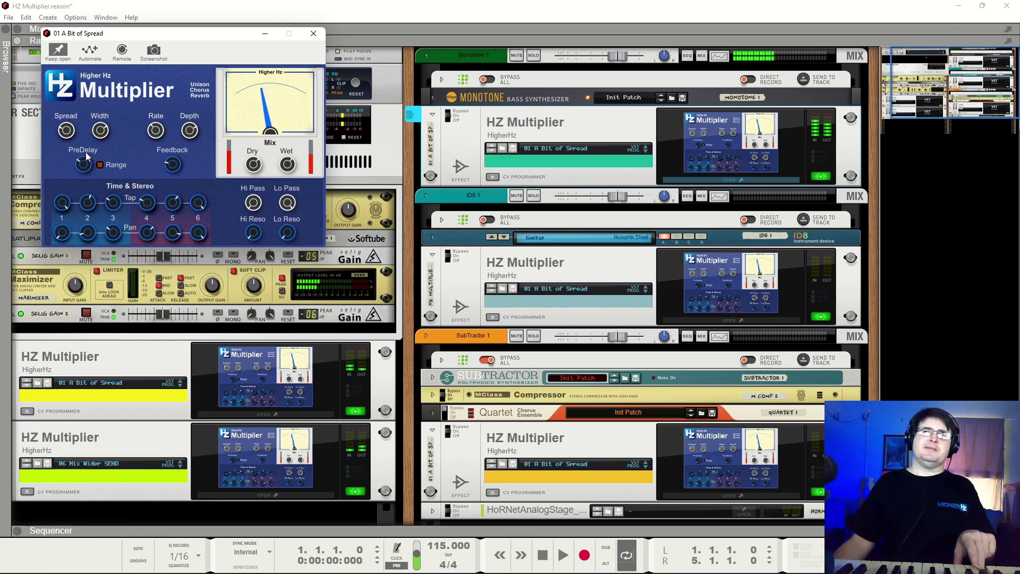
pyautogui.click(821, 179)
pyautogui.click(821, 179)
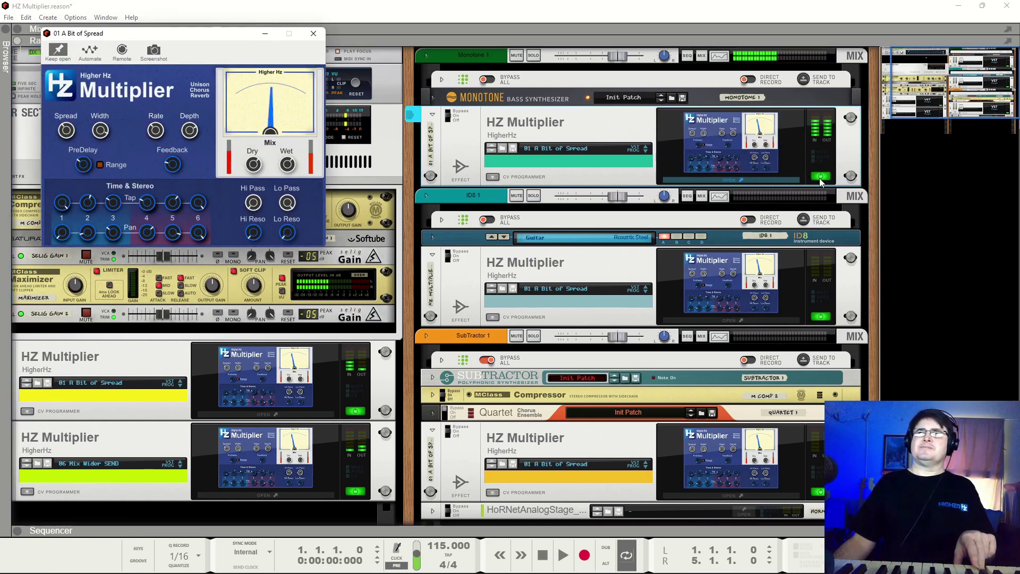
# Bypass the Reverb and Widener devices and compare the Monotone bass with only its own HZ Multiplier off and on, leaving it on.
pyautogui.click(356, 410)
pyautogui.click(355, 491)
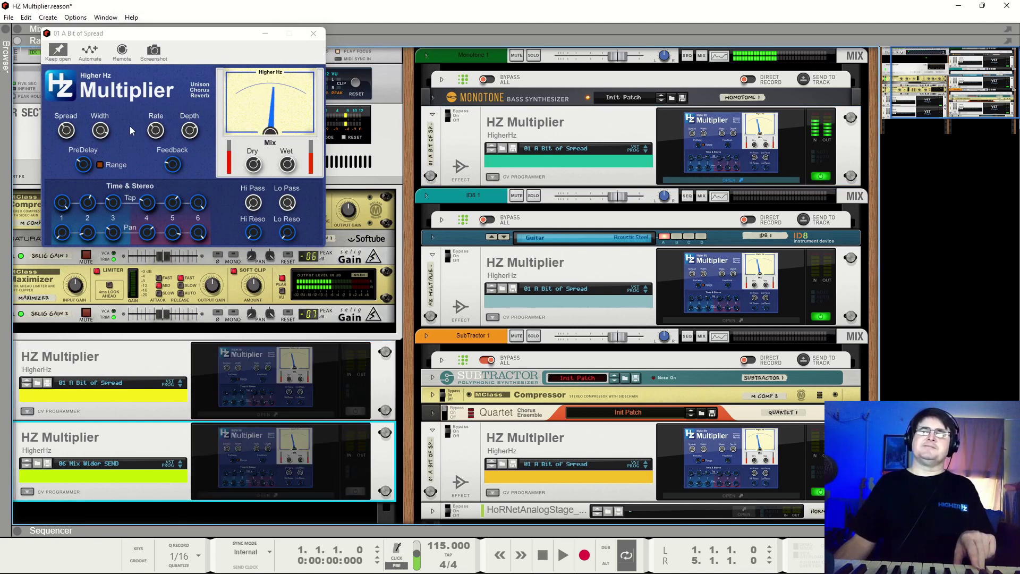
pyautogui.click(822, 180)
pyautogui.click(821, 179)
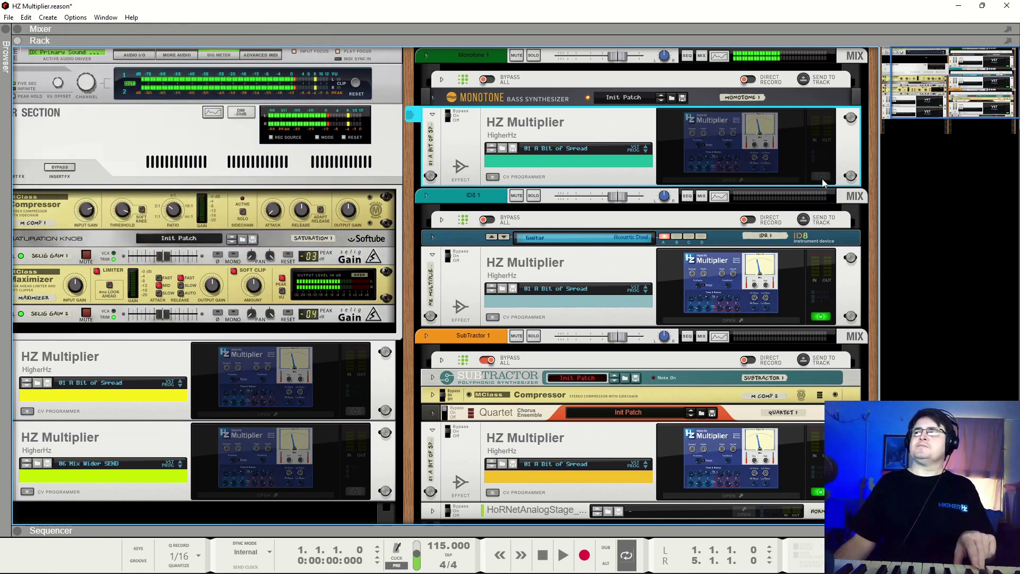
pyautogui.click(822, 179)
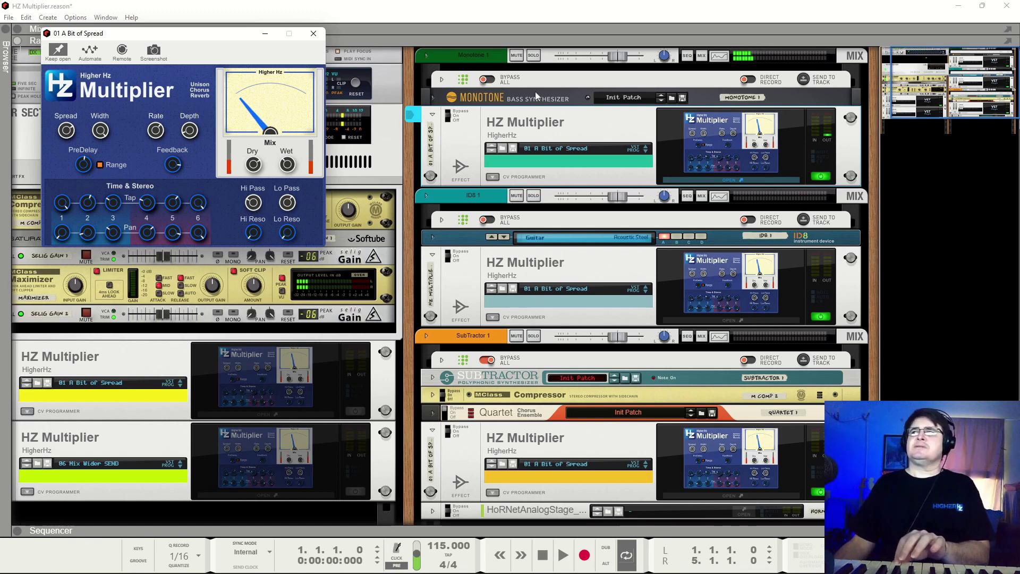
# Turn on Bypass All for the Monotone 1 channel and compare the bass repeatedly with its HZ Multiplier off and on, leaving it on.
pyautogui.click(489, 87)
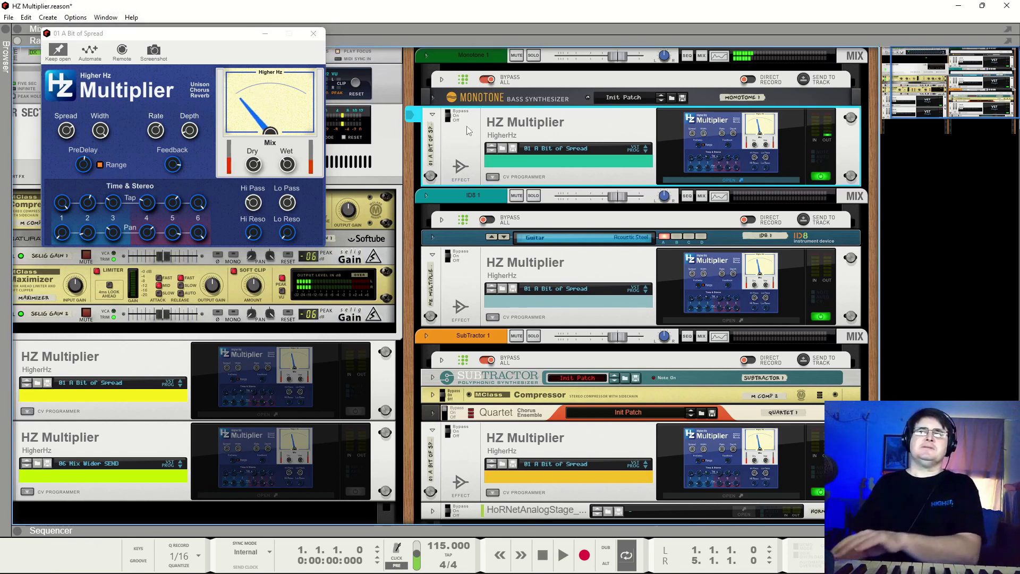
pyautogui.click(187, 237)
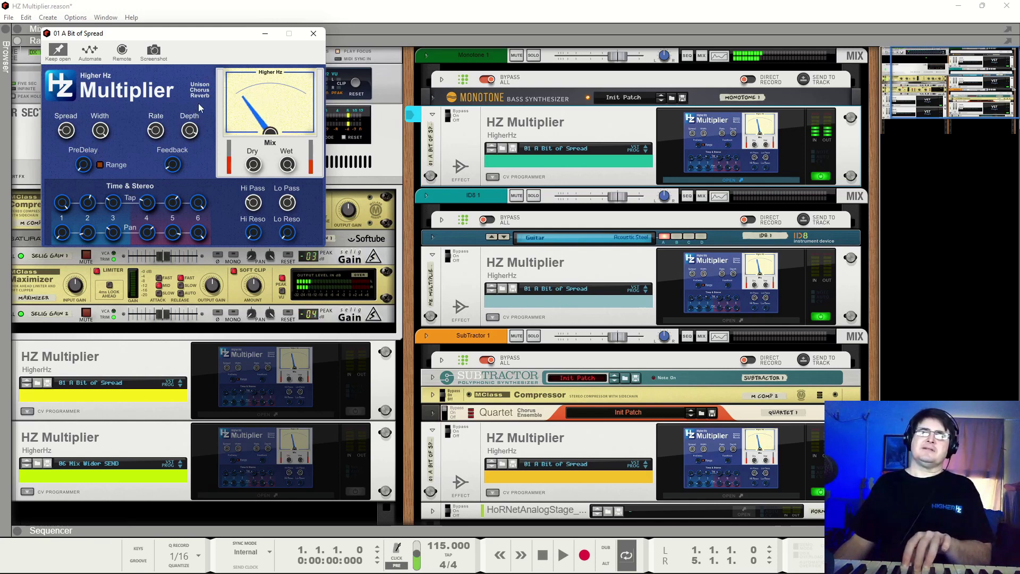
pyautogui.click(827, 179)
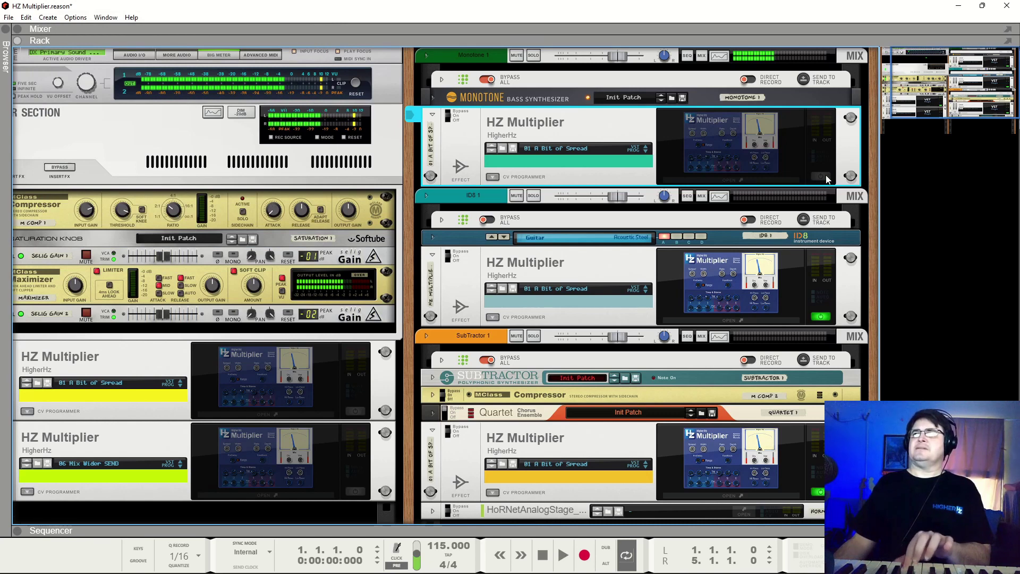
pyautogui.click(827, 179)
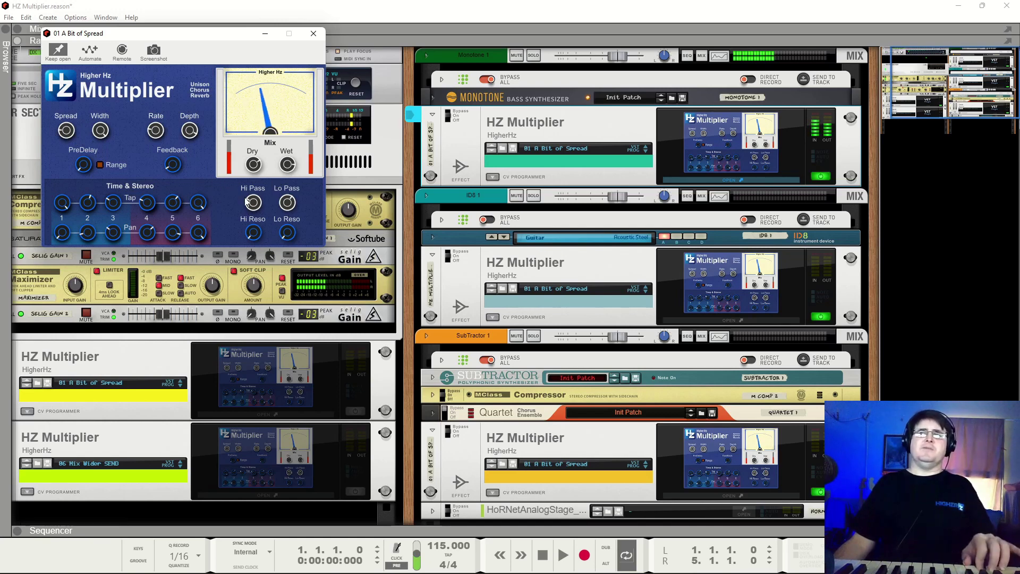
pyautogui.click(820, 176)
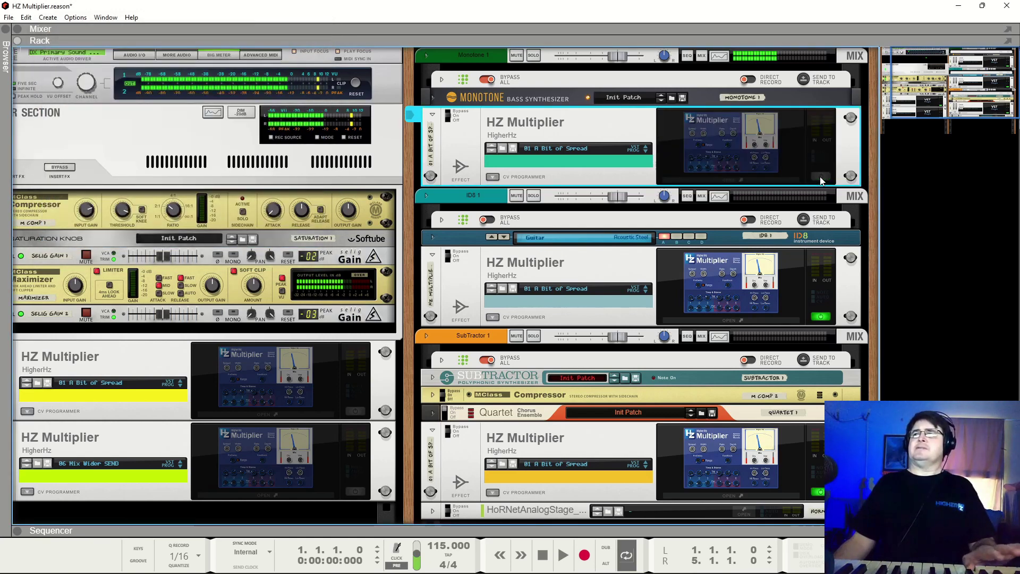
pyautogui.click(821, 176)
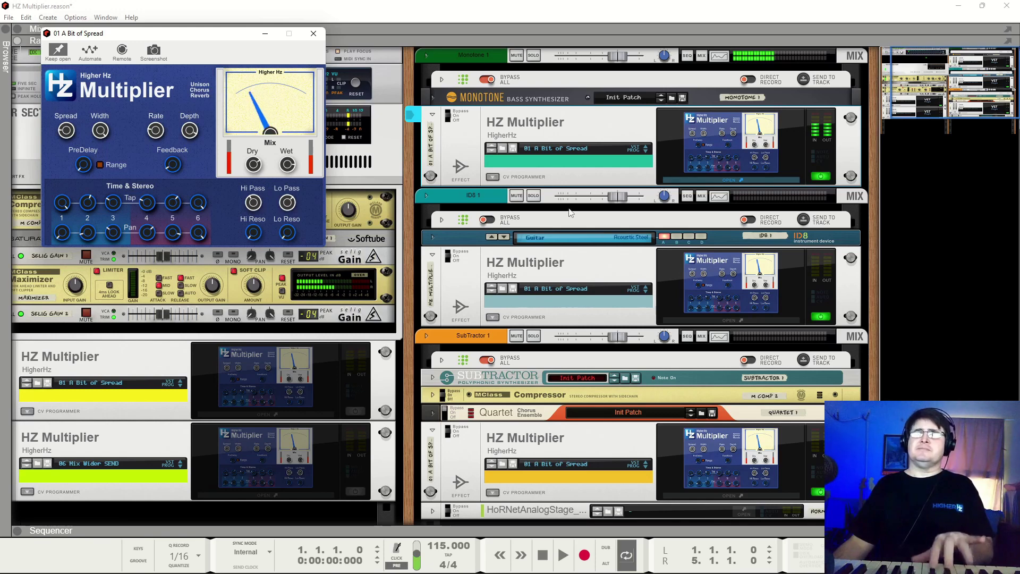
pyautogui.click(820, 175)
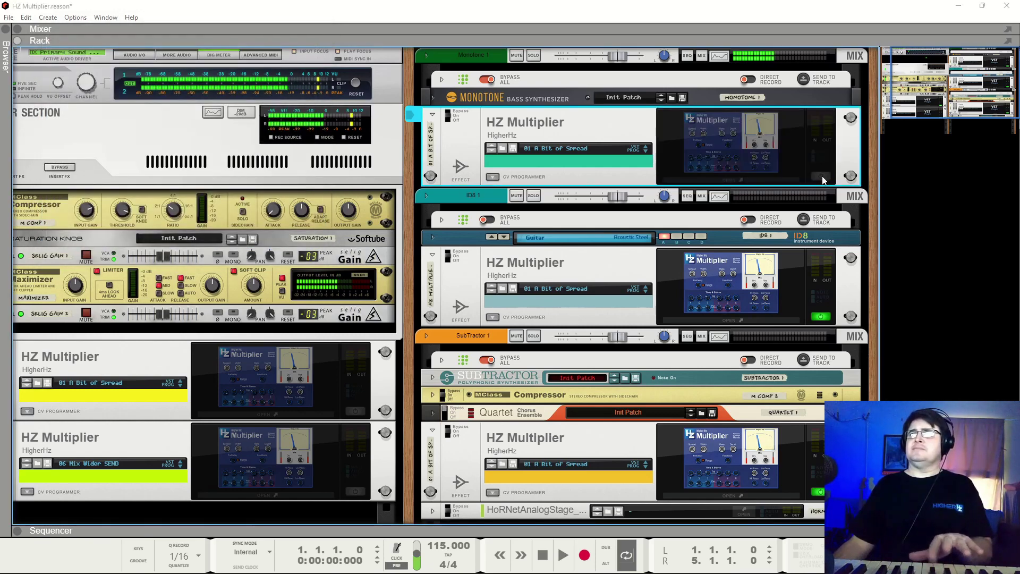
pyautogui.click(821, 176)
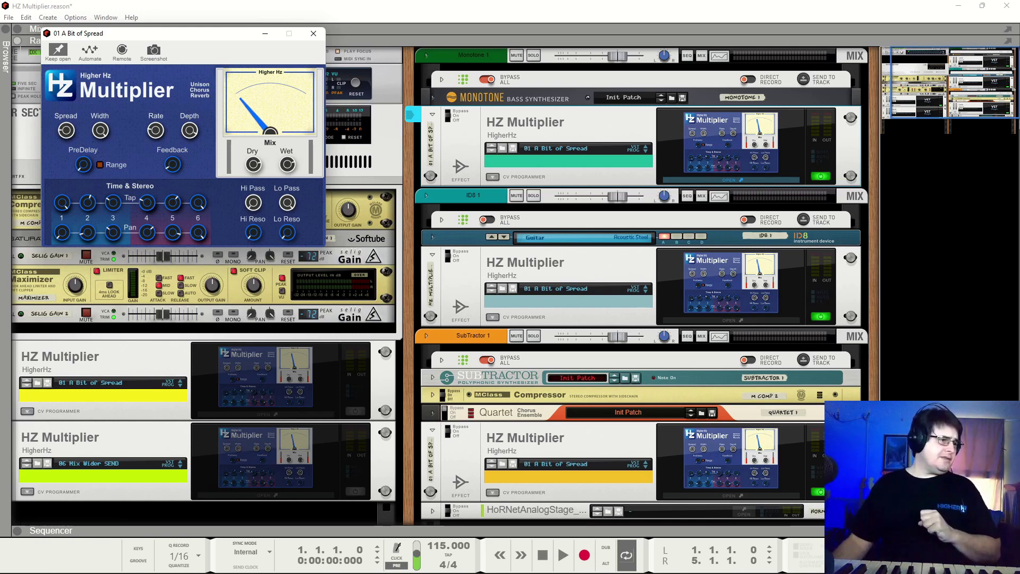
# Switch to the web browser showing the Higher Hz page for the HZ Delay free VST plugin.
pyautogui.hotkey('alt', 'Tab')
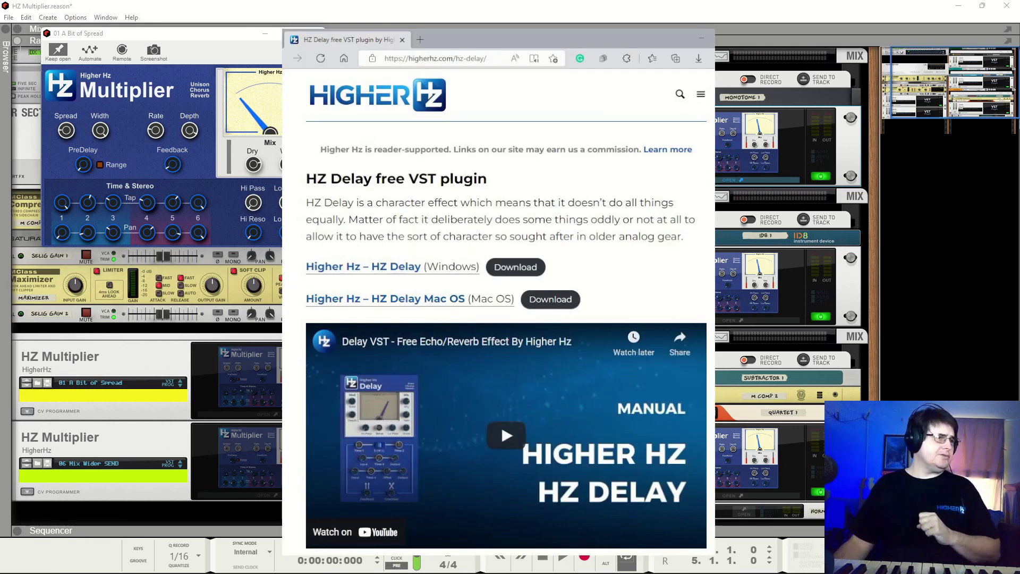